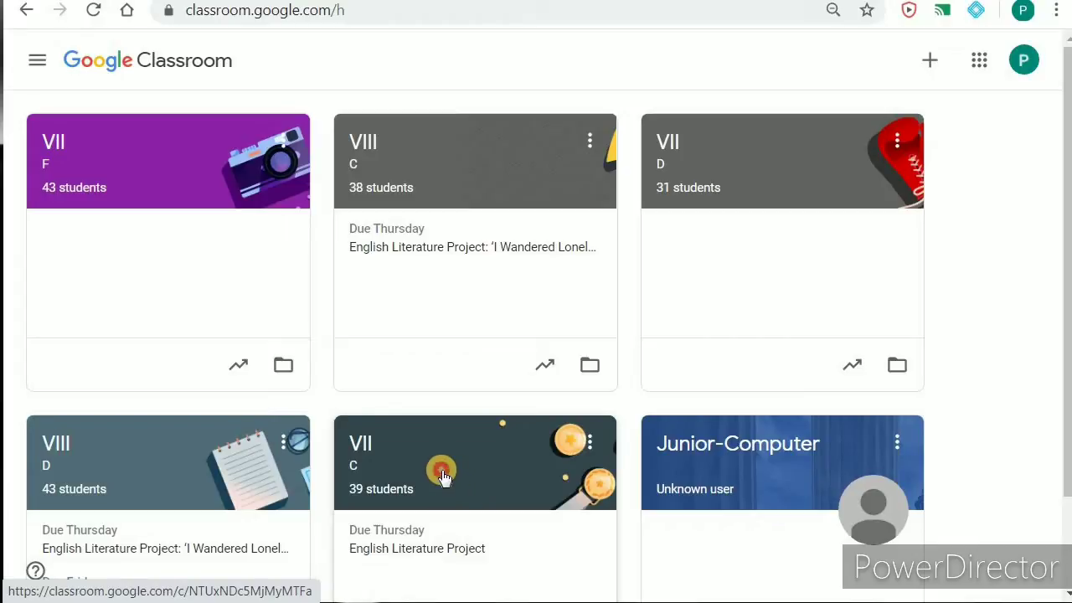
Open the VII C class and look over its Classwork, People and Grades pages before returning to the Stream
{"action": "left_click", "coordinate": [444, 475]}
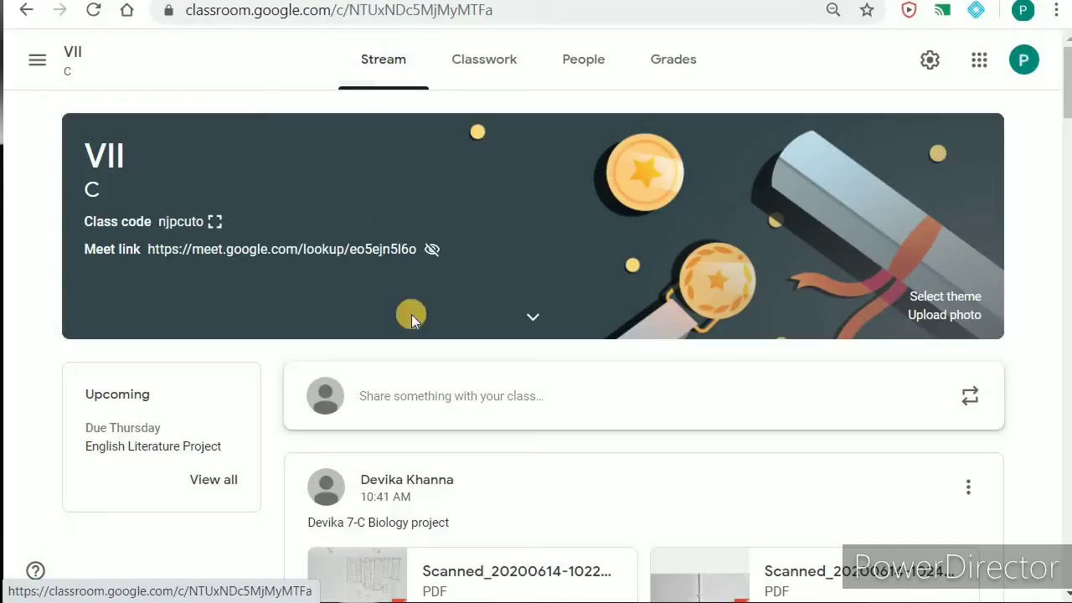
{"action": "left_click", "coordinate": [487, 66]}
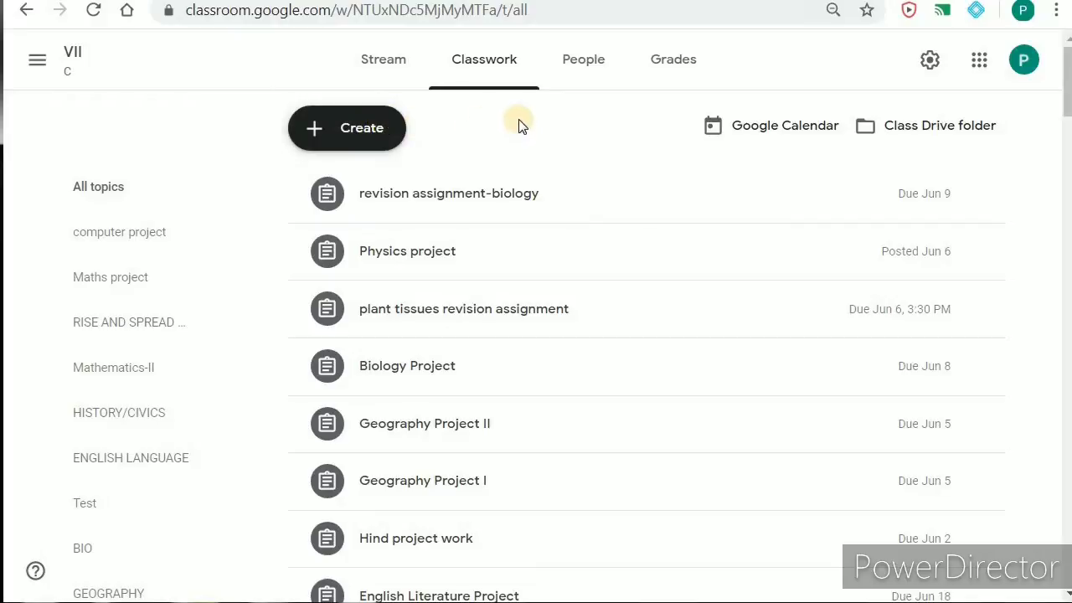
{"action": "left_click", "coordinate": [594, 65]}
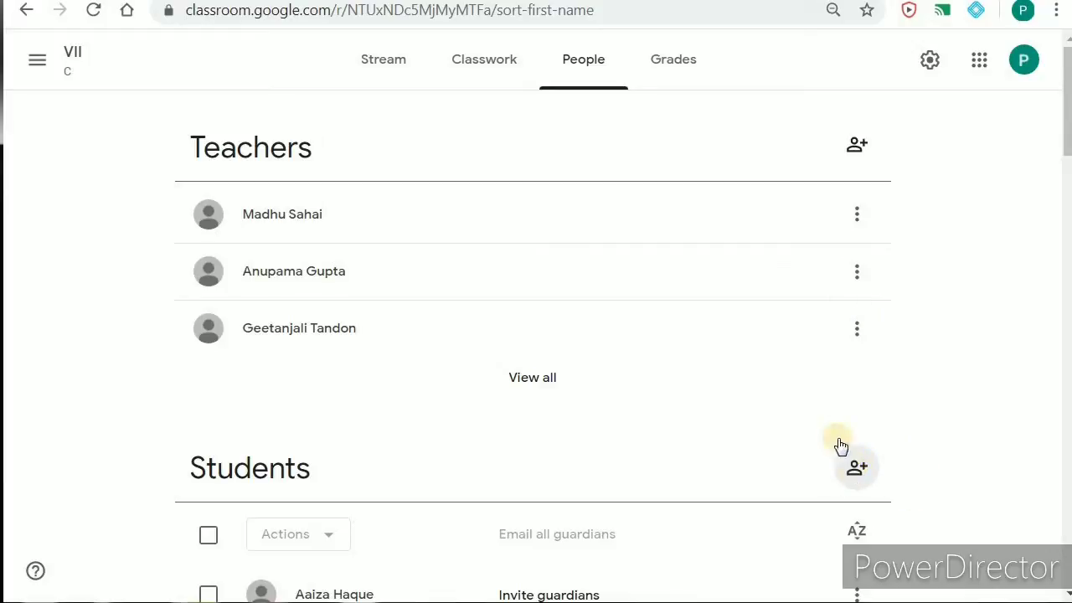
{"action": "left_click", "coordinate": [662, 59]}
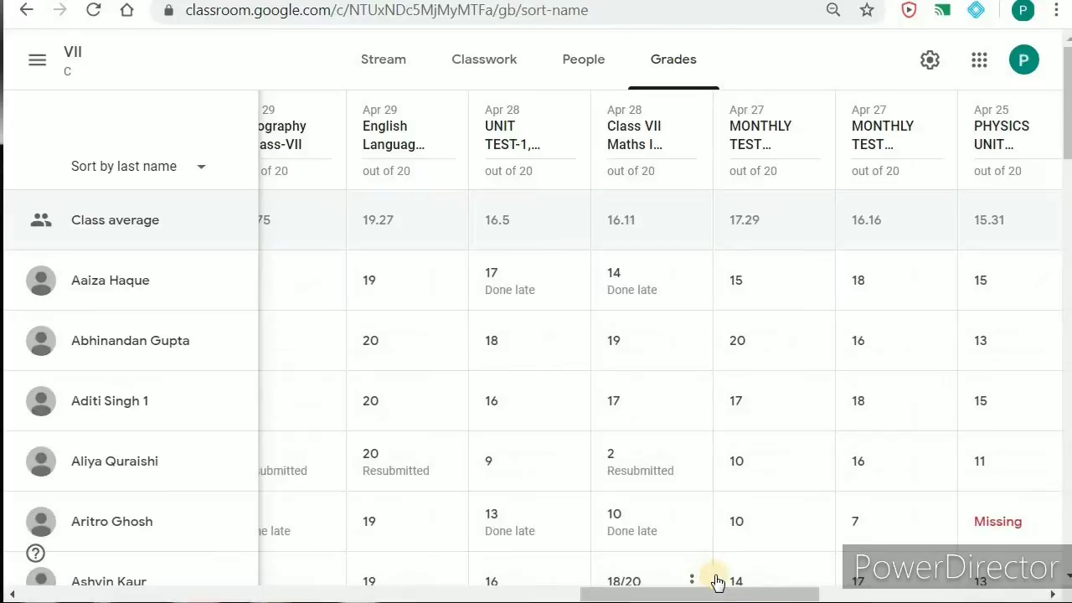
{"action": "left_click_drag", "start_coordinate": [722, 594], "coordinate": [164, 593]}
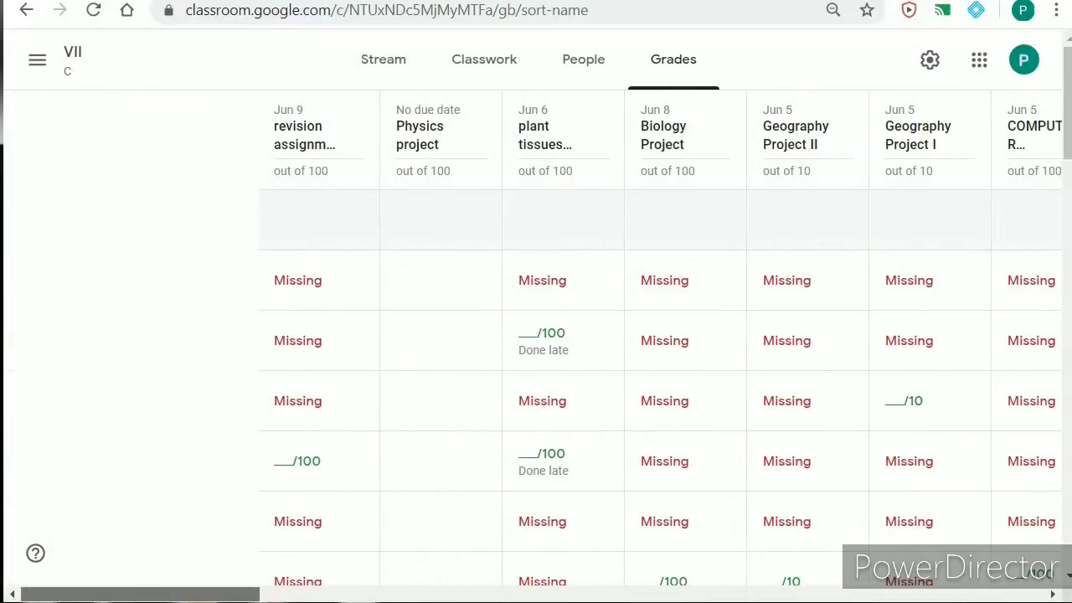
{"action": "left_click", "coordinate": [388, 66]}
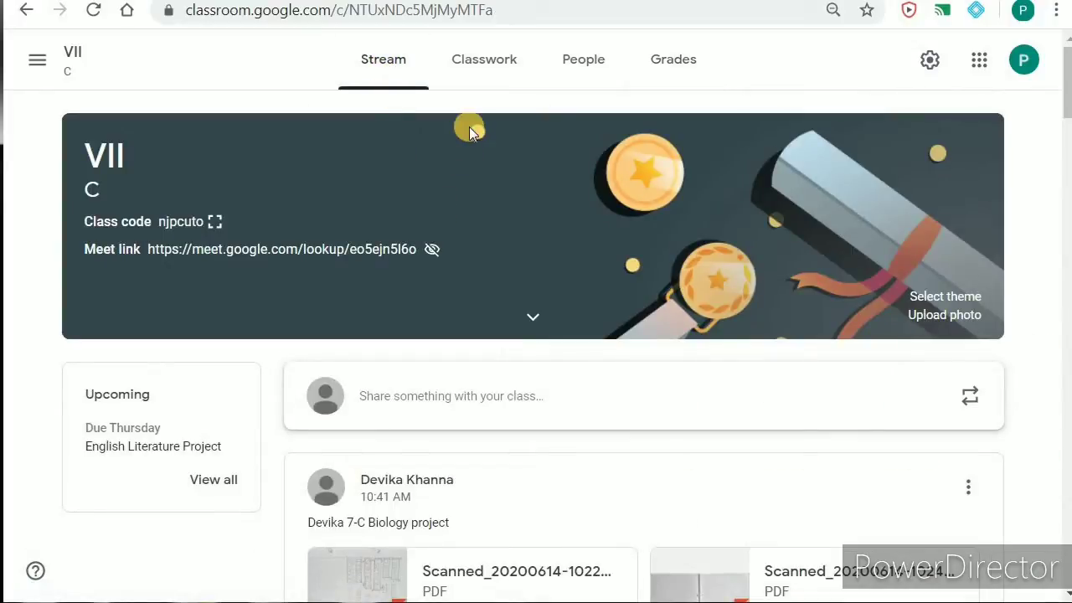
Enlarge the class's Classwork page and start a new assignment there
{"action": "left_click", "coordinate": [495, 67]}
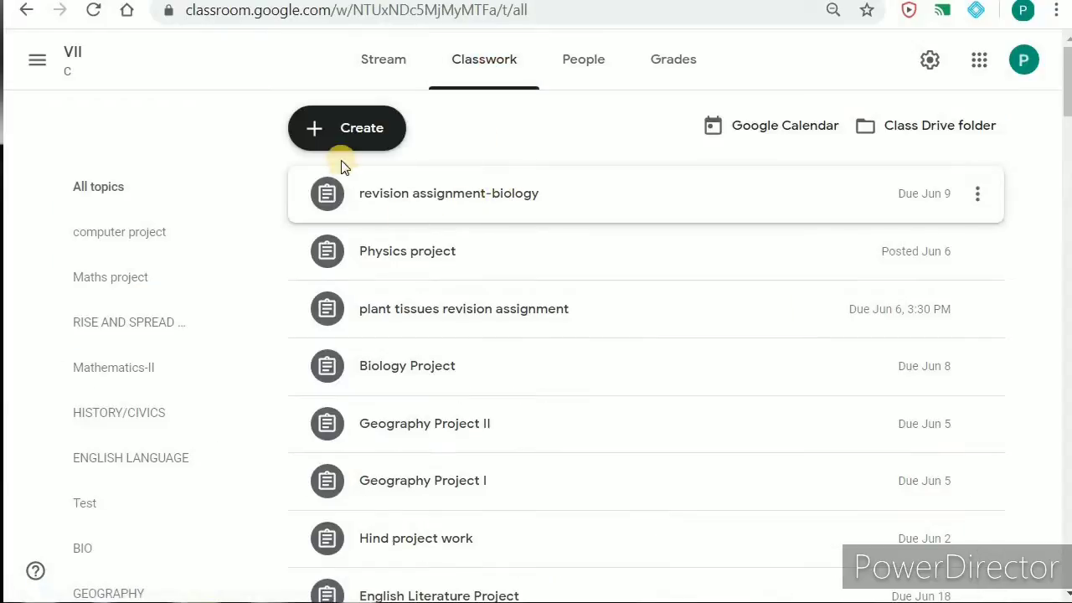
{"action": "key", "text": "ctrl+plus"}
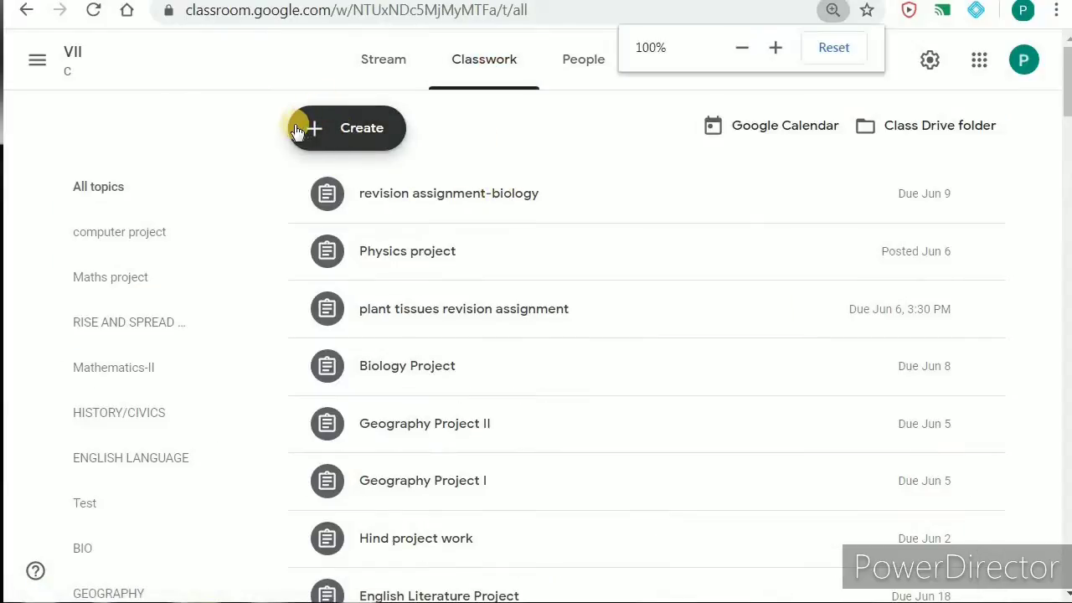
{"action": "key", "text": "ctrl+plus"}
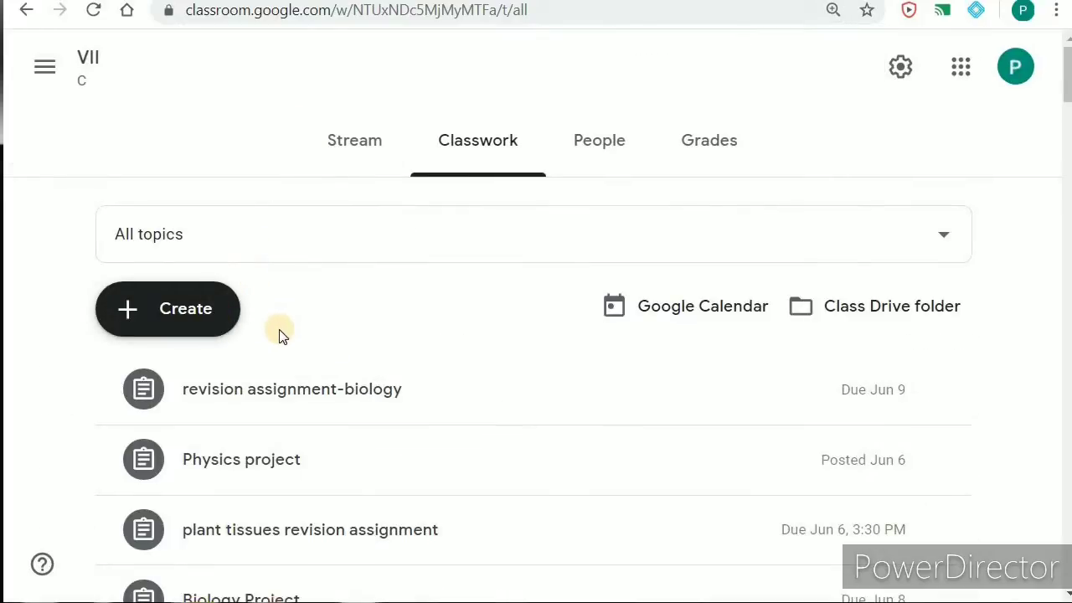
{"action": "left_click", "coordinate": [163, 317]}
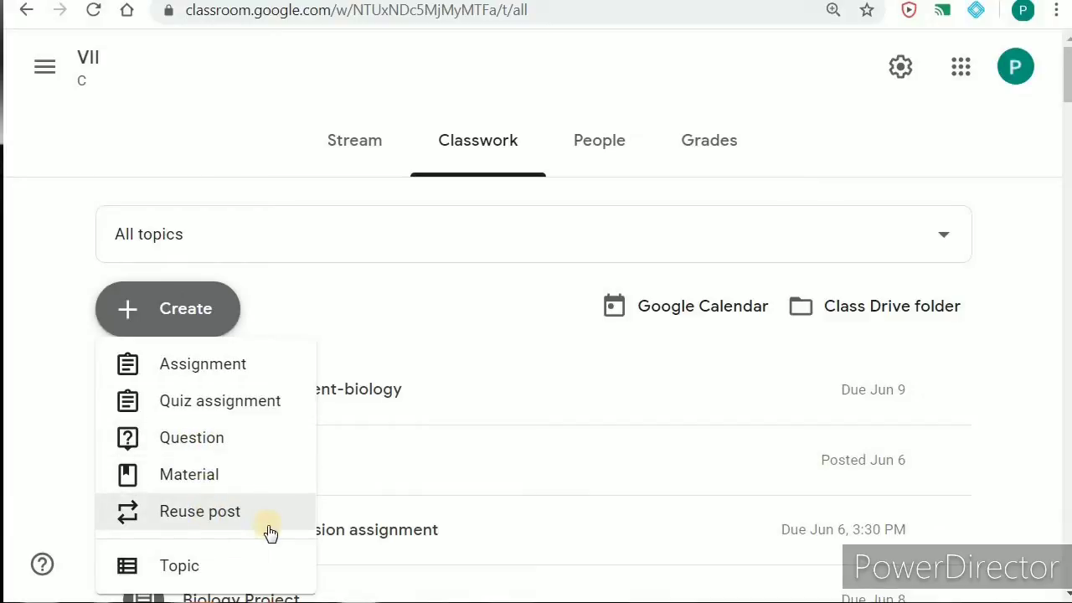
{"action": "left_click", "coordinate": [228, 371]}
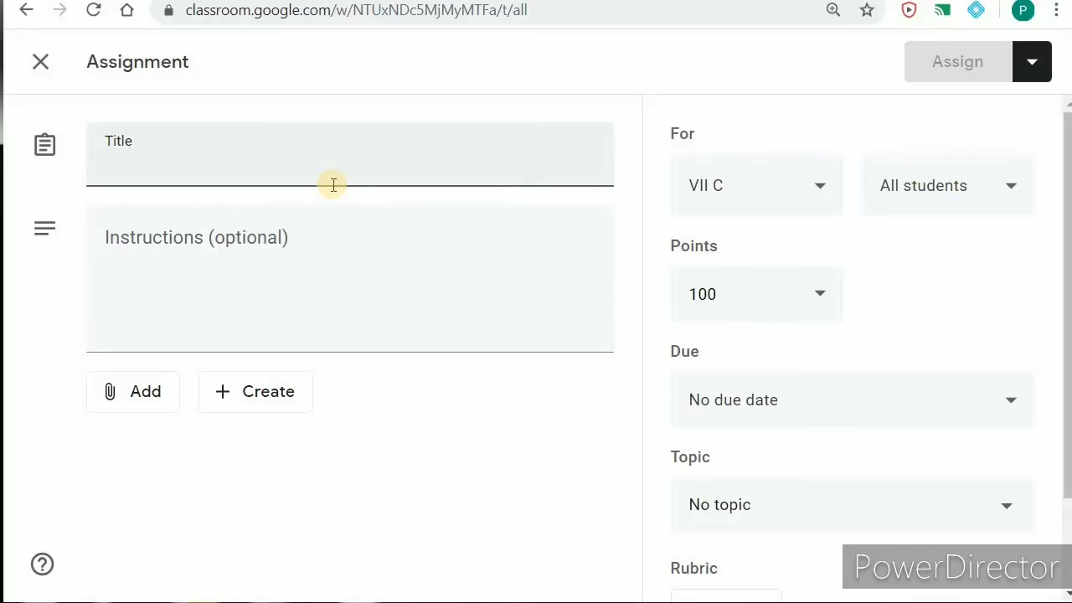
Title the assignment "Computer studies spreadsheets"
{"action": "type", "text": "Co"}
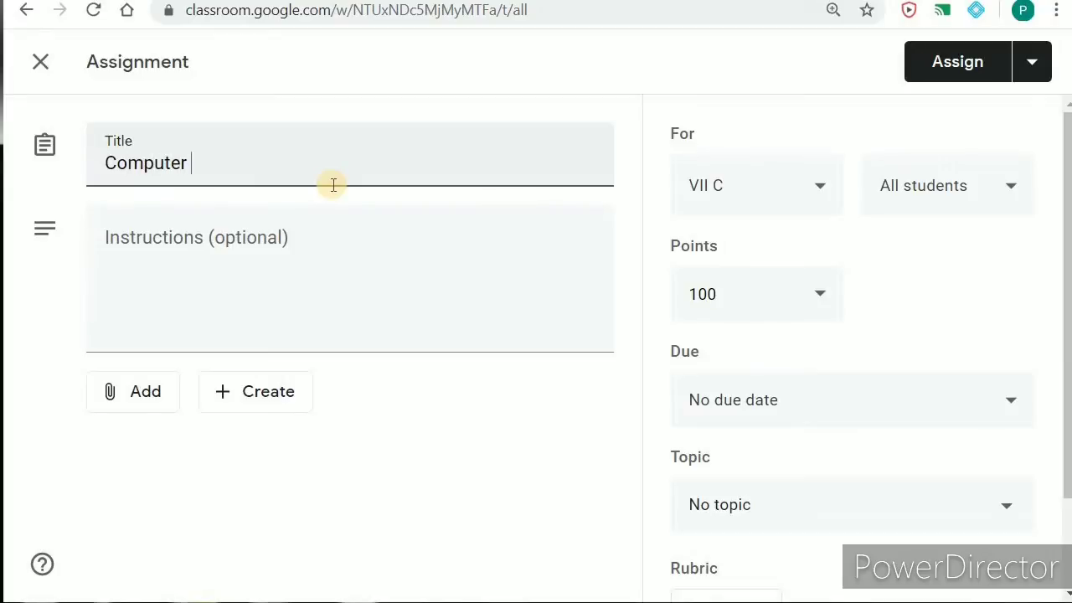
{"action": "type", "text": "mputer"}
{"action": "type", "text": "studies sprea"}
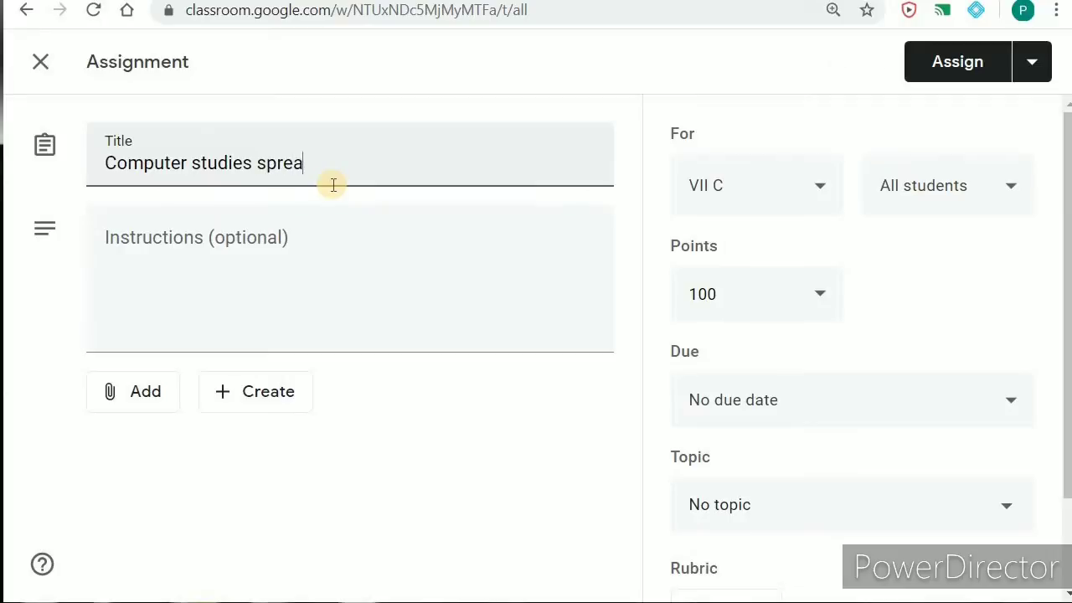
{"action": "type", "text": "dsheets"}
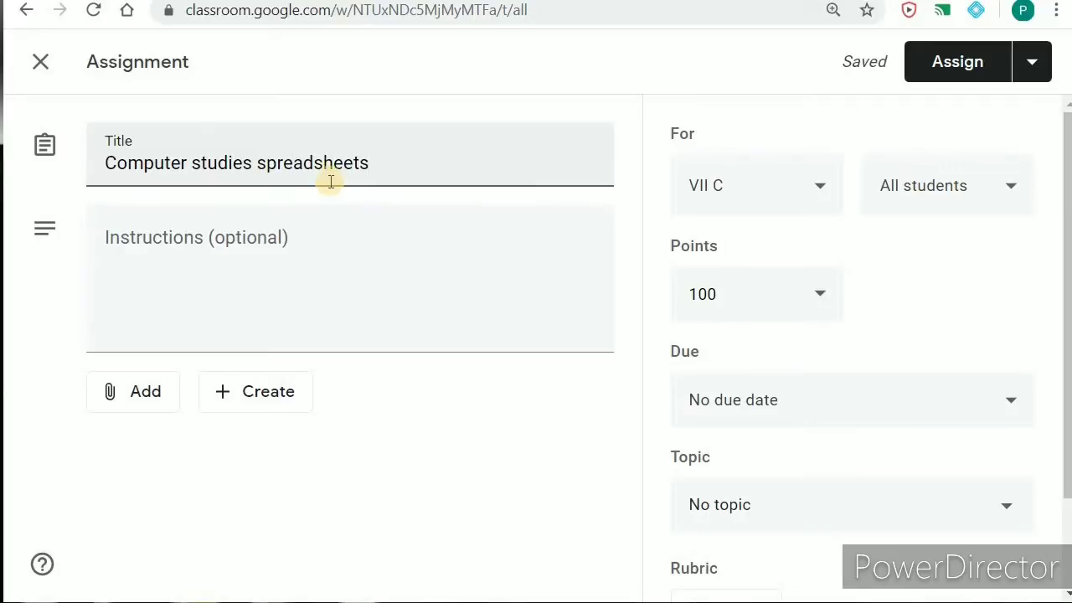
Enter the assignment instructions "Complete the assignments in the hard copy and spend the picture as attachments."
{"action": "left_click", "coordinate": [206, 306]}
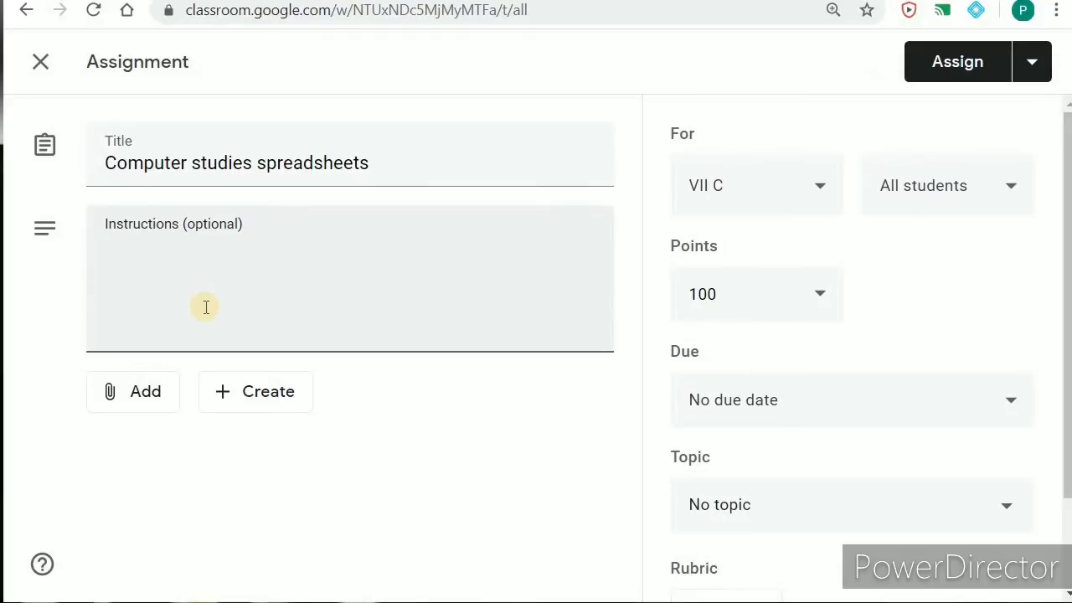
{"action": "type", "text": "Complete the assignments"}
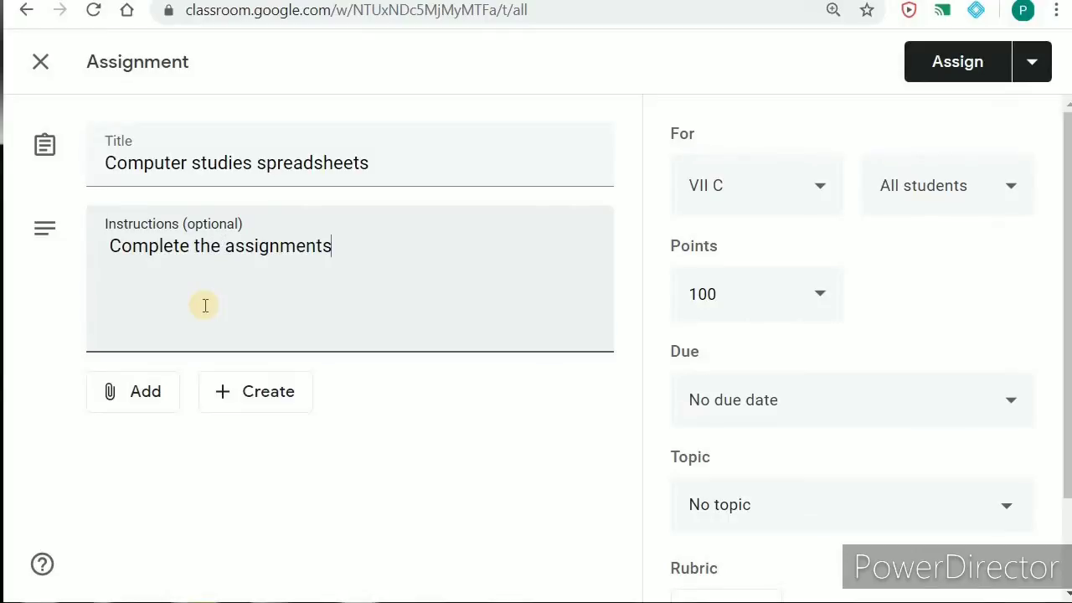
{"action": "type", "text": "in the hard copy and spend the picture as atta"}
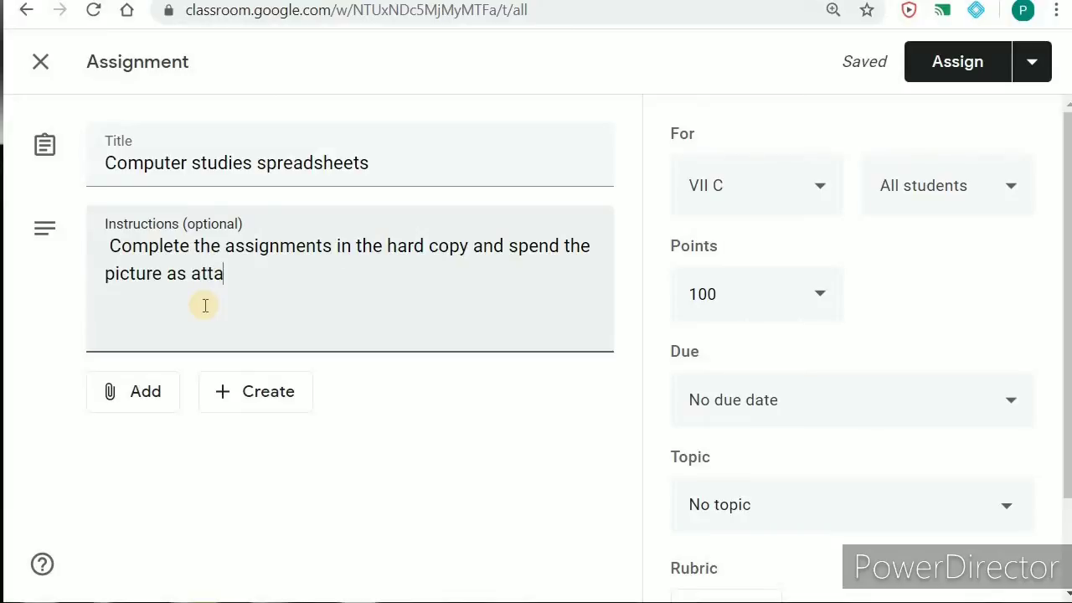
{"action": "type", "text": "chments."}
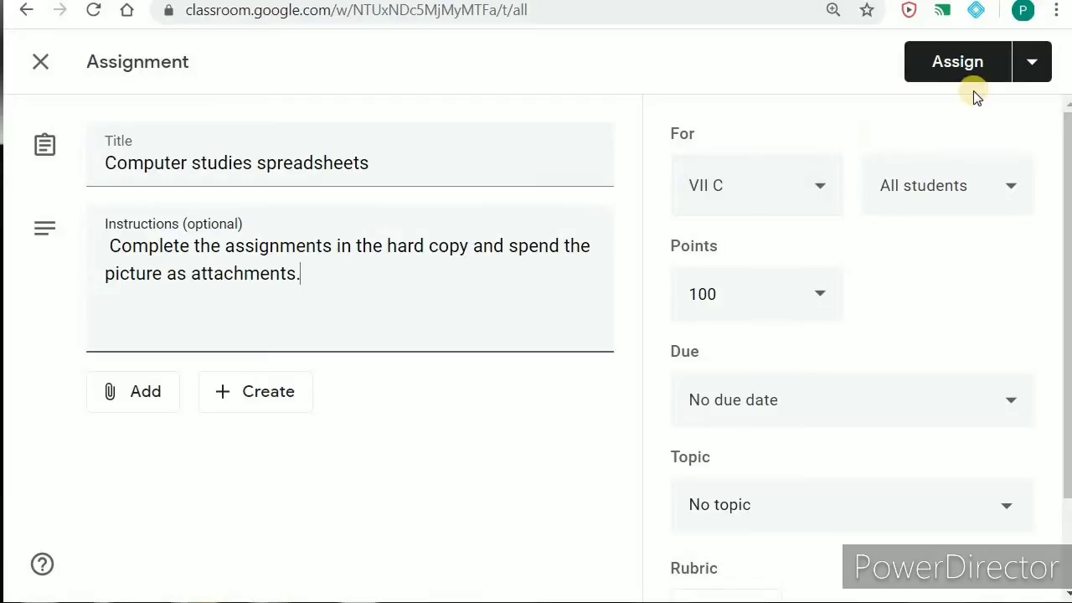
Add classes VII F and VII D as recipients of the assignment alongside VII C
{"action": "left_click", "coordinate": [820, 189]}
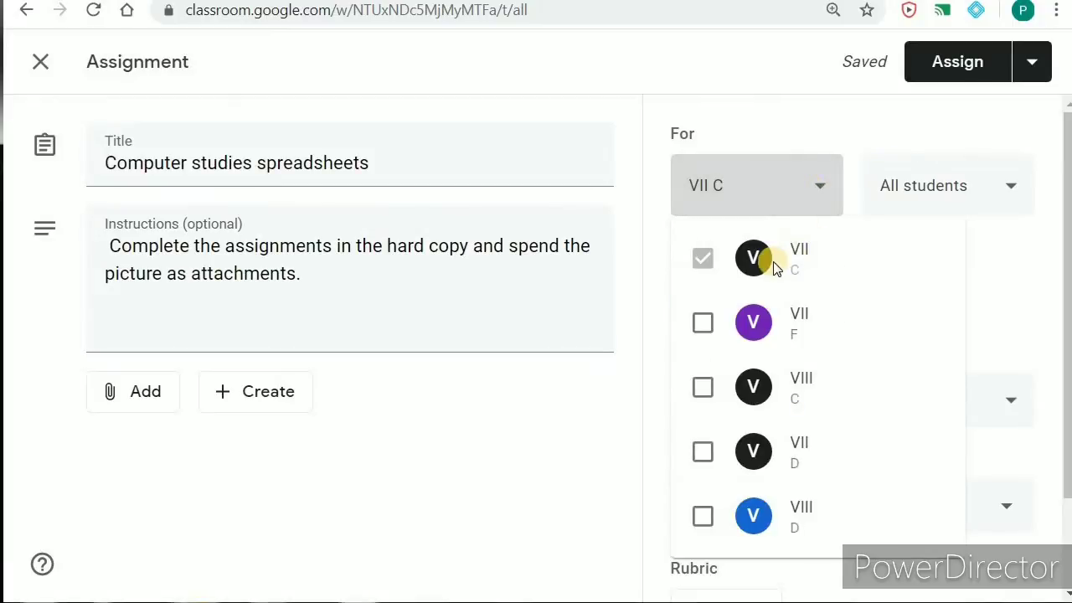
{"action": "left_click", "coordinate": [704, 325]}
{"action": "left_click", "coordinate": [702, 456]}
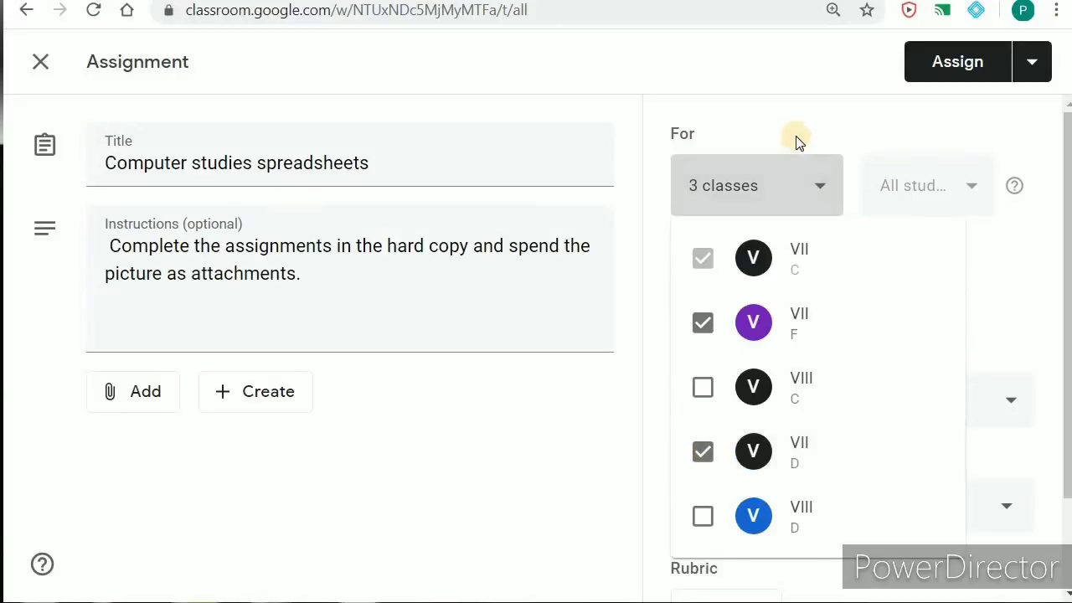
{"action": "left_click", "coordinate": [796, 114]}
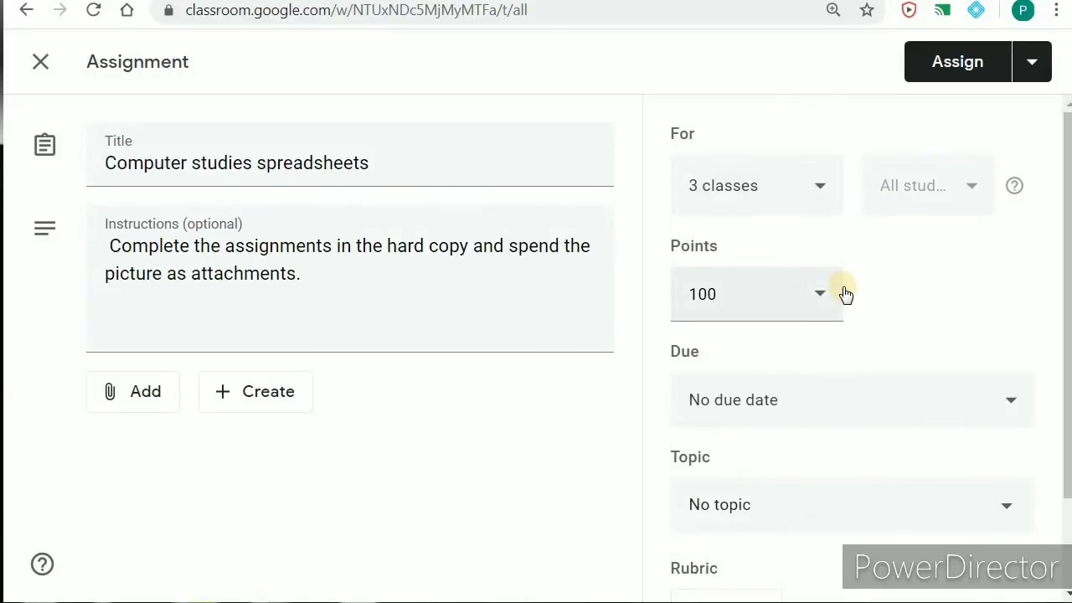
Set the assignment's maximum points to 20
{"action": "left_click", "coordinate": [819, 296]}
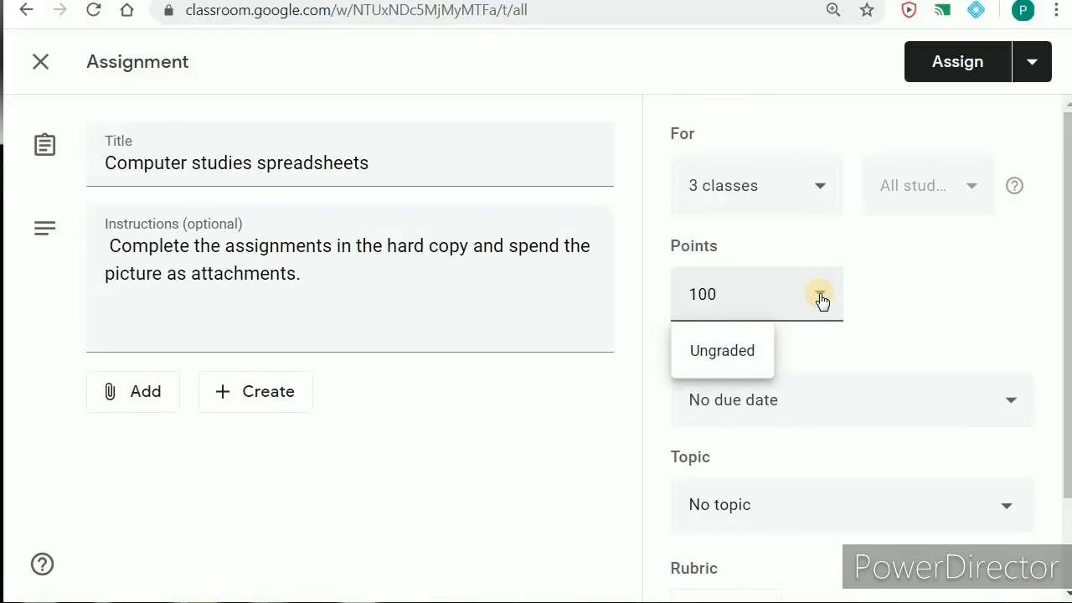
{"action": "left_click", "coordinate": [737, 296]}
{"action": "key", "text": "BackSpace"}
{"action": "key", "text": "BackSpace"}
{"action": "key", "text": "BackSpace"}
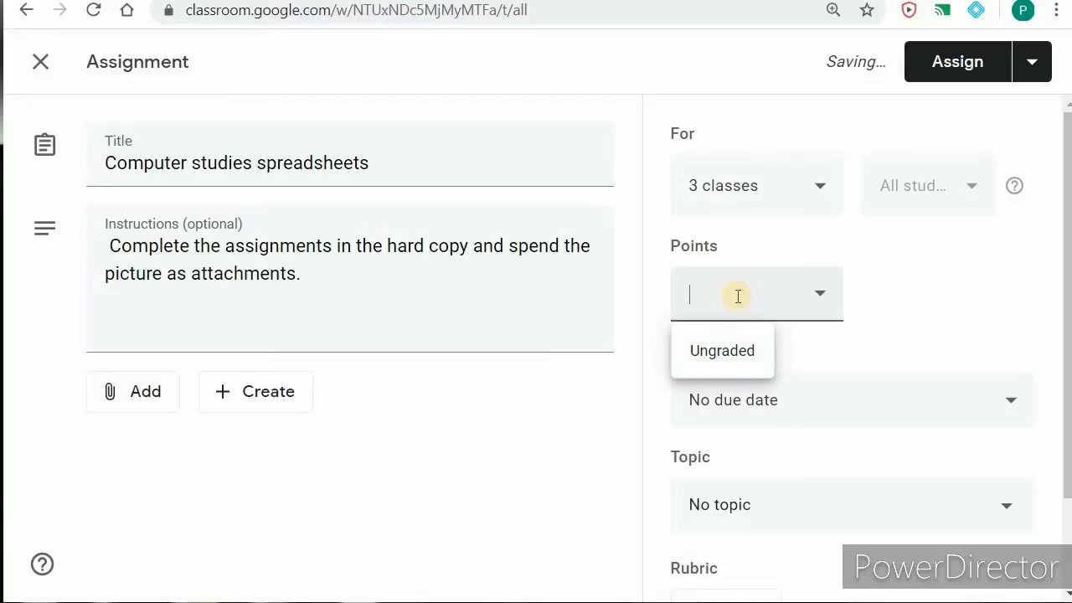
{"action": "type", "text": "10020"}
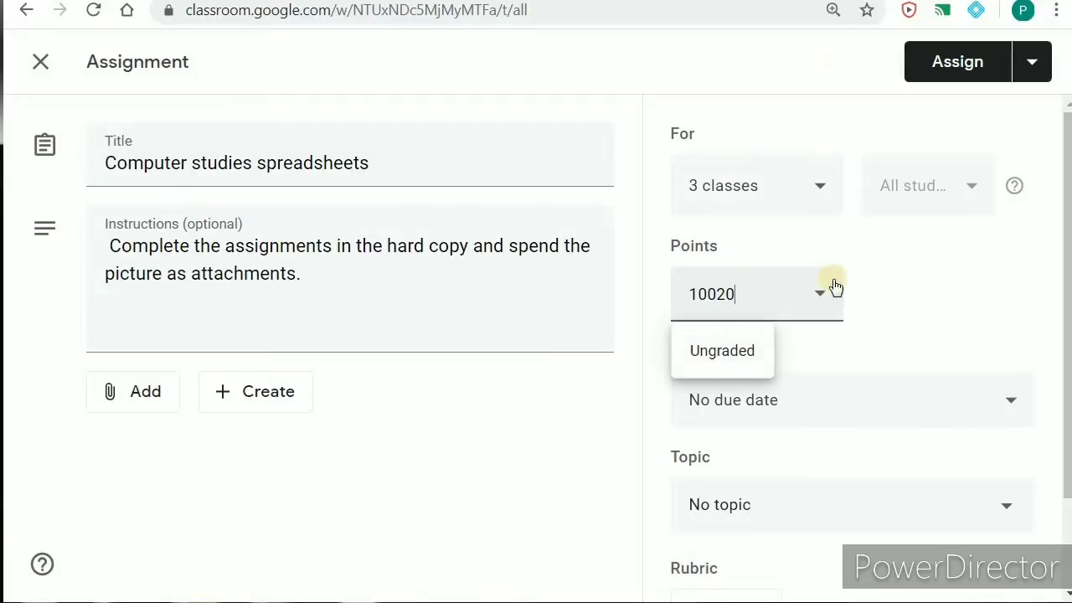
{"action": "key", "text": "BackSpace"}
{"action": "key", "text": "BackSpace"}
{"action": "type", "text": "20"}
{"action": "left_click", "coordinate": [725, 253]}
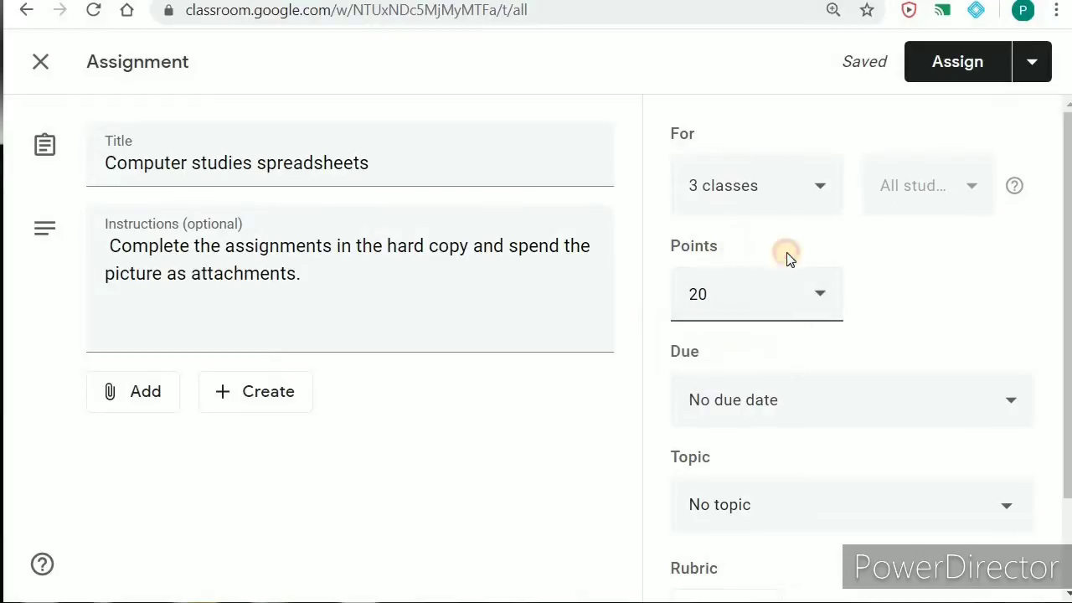
Set the assignment's due date to Jun 20, 2020 and file it under the existing "computer project" topic
{"action": "scroll", "coordinate": [888, 413], "scroll_direction": "down", "scroll_amount": 2}
{"action": "left_click", "coordinate": [1007, 287]}
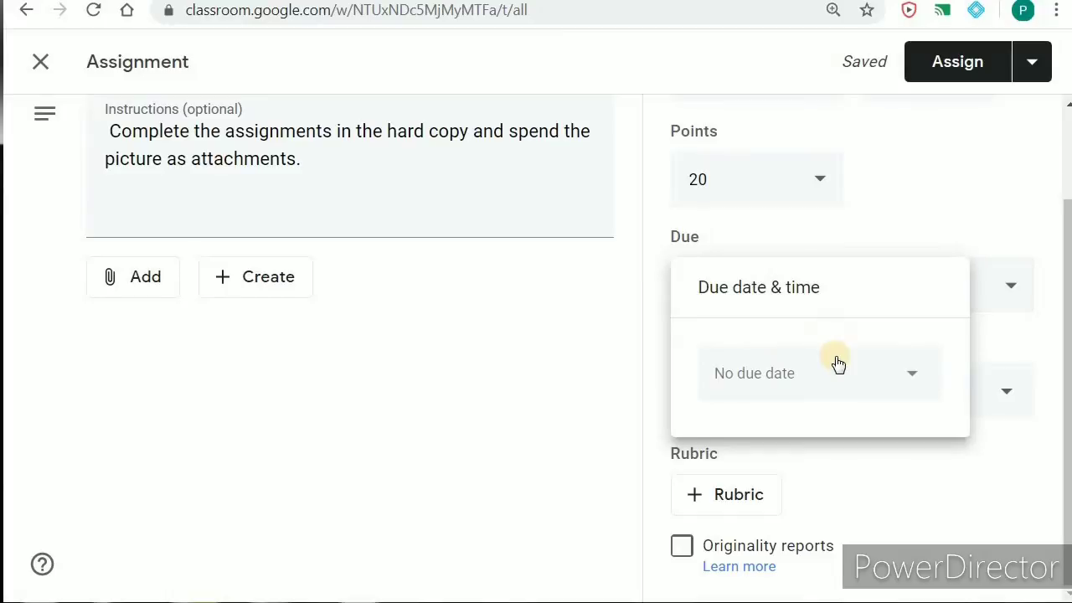
{"action": "left_click", "coordinate": [915, 388]}
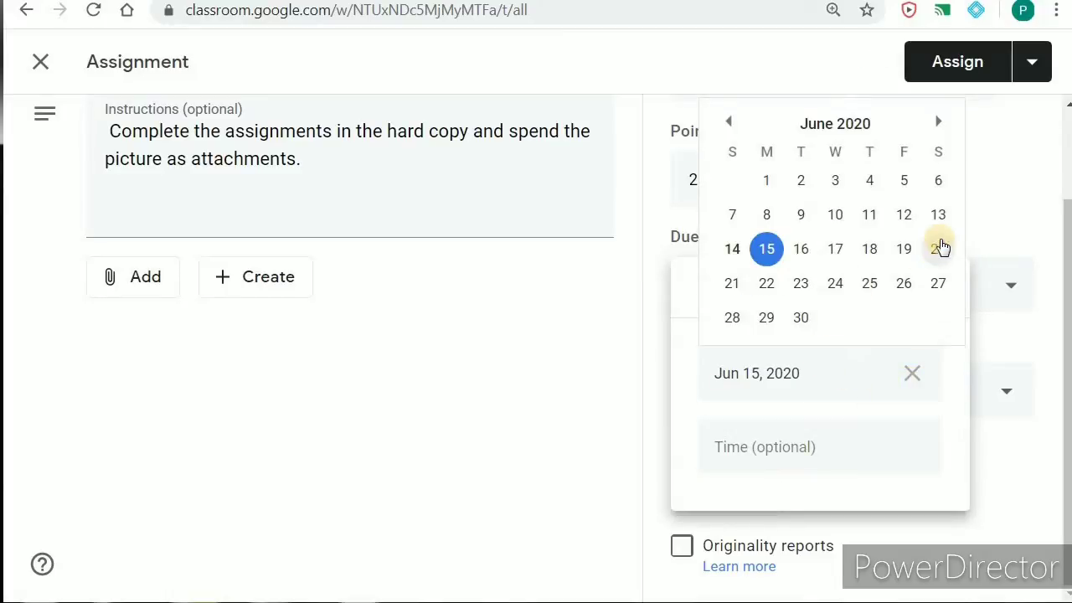
{"action": "left_click", "coordinate": [939, 248]}
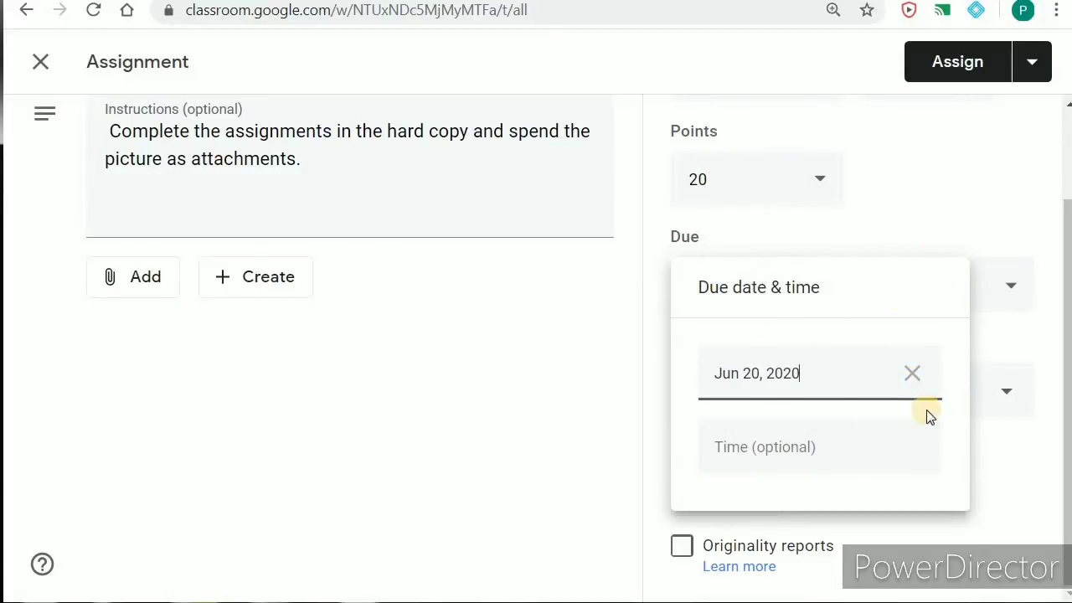
{"action": "left_click", "coordinate": [882, 227]}
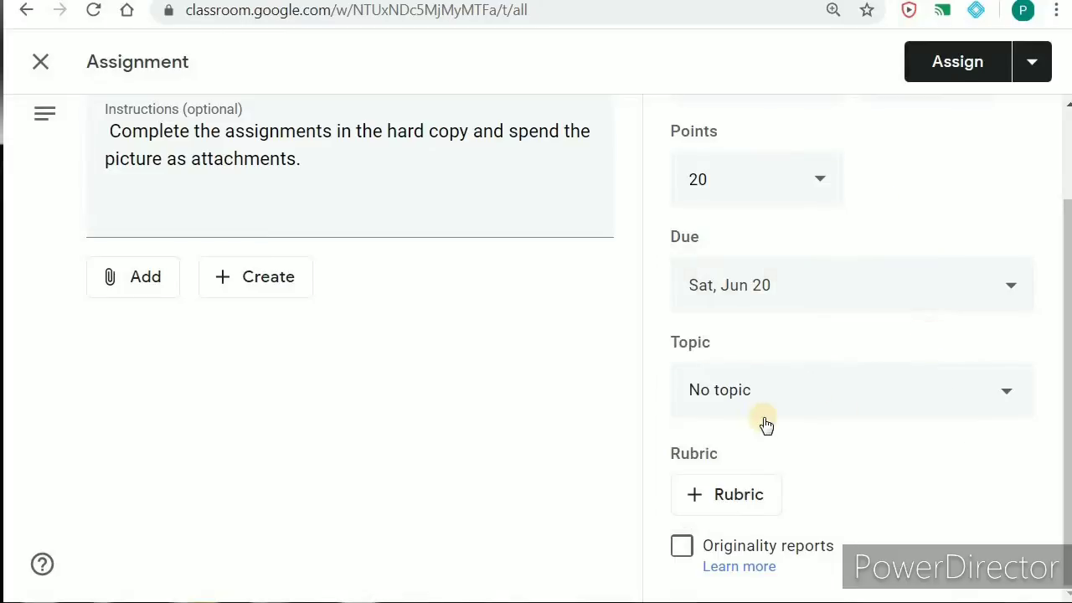
{"action": "left_click", "coordinate": [779, 393]}
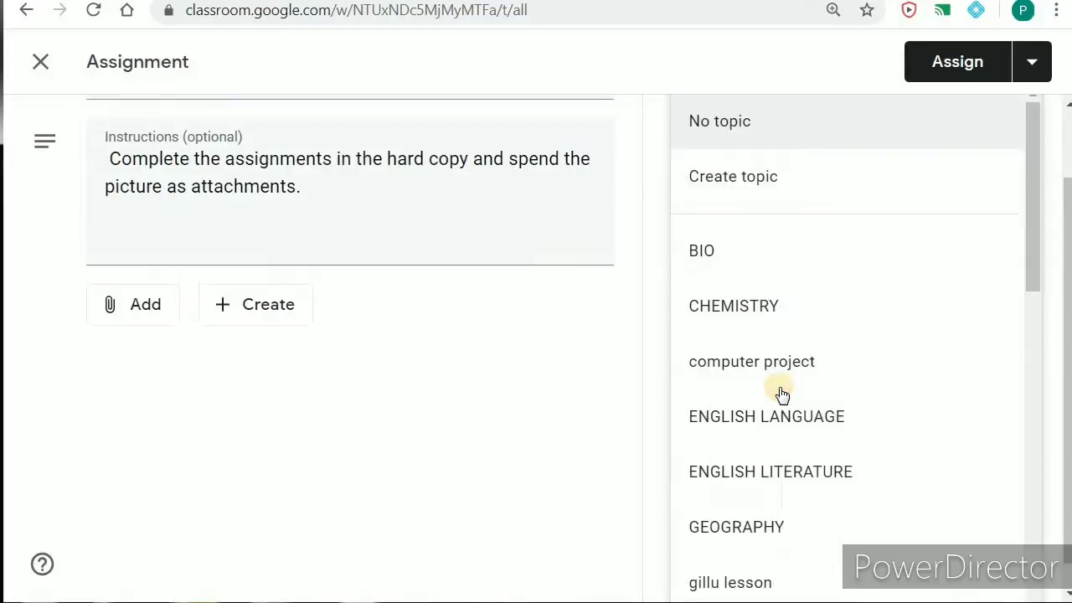
{"action": "left_click", "coordinate": [792, 369]}
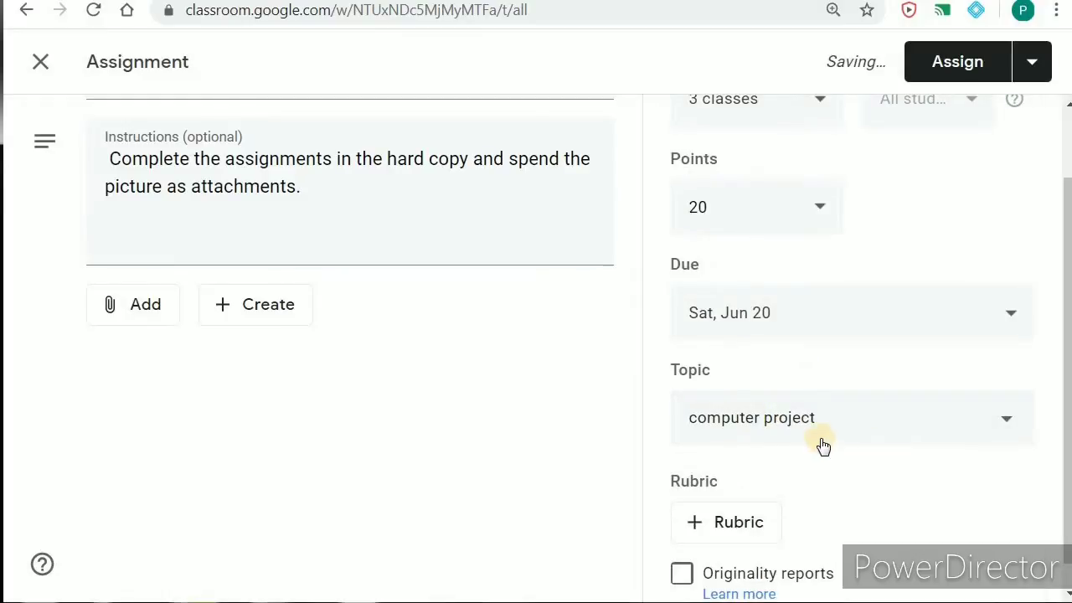
Replace the assignment's existing topic with a newly created topic named "computer"
{"action": "left_click", "coordinate": [1004, 419]}
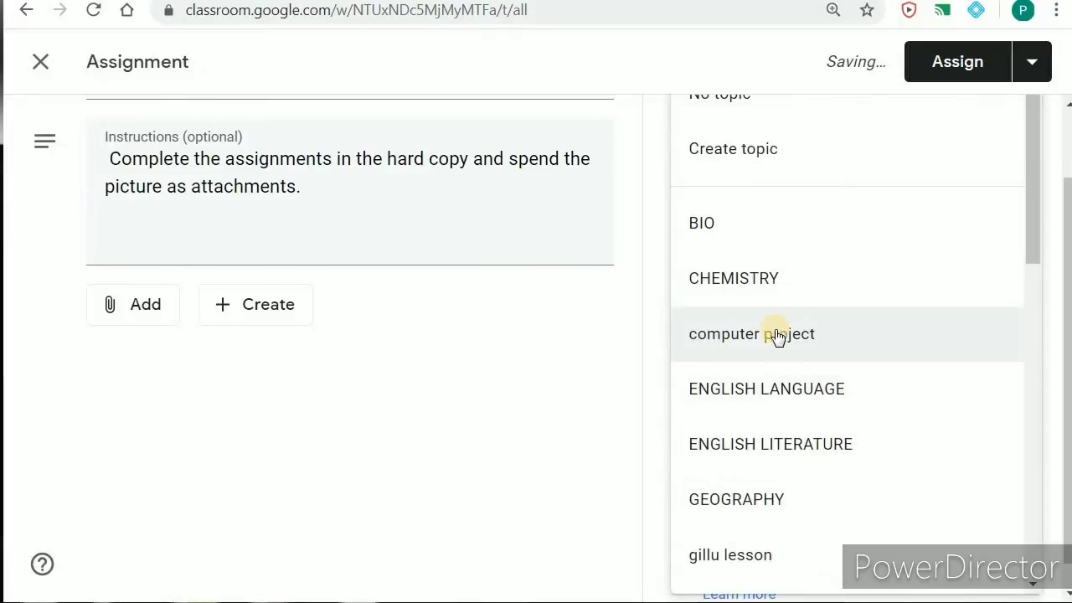
{"action": "scroll", "coordinate": [820, 533], "scroll_direction": "down", "scroll_amount": 3}
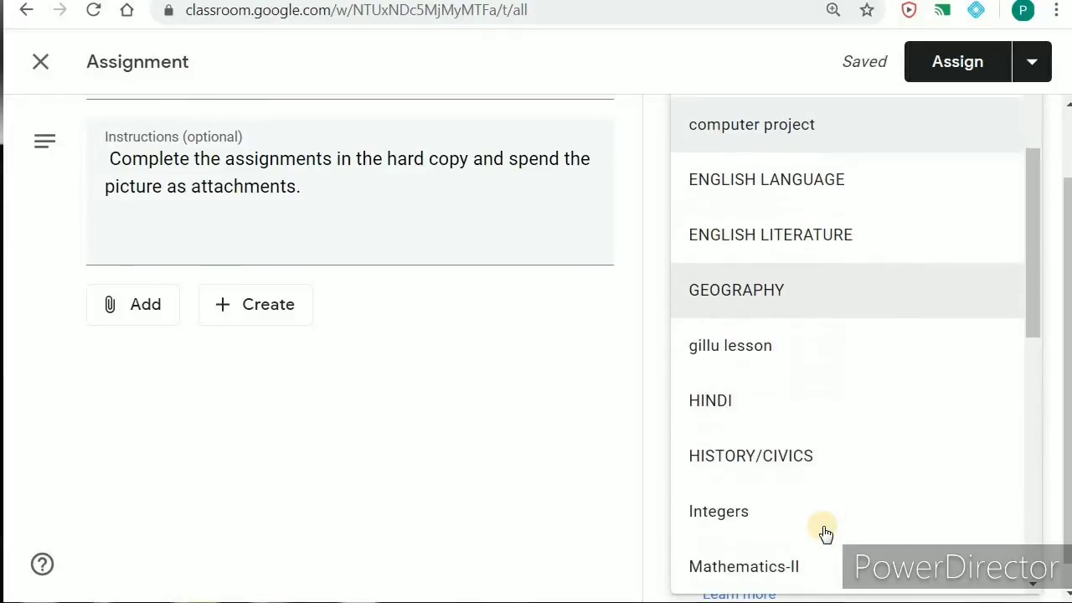
{"action": "scroll", "coordinate": [823, 531], "scroll_direction": "up", "scroll_amount": 5}
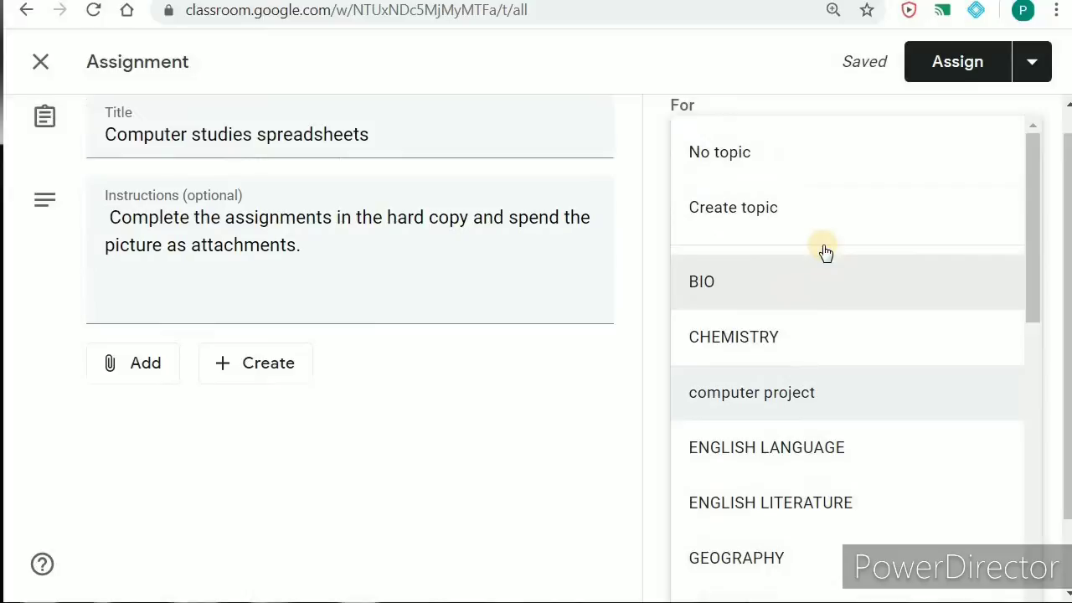
{"action": "scroll", "coordinate": [825, 253], "scroll_direction": "up", "scroll_amount": 1}
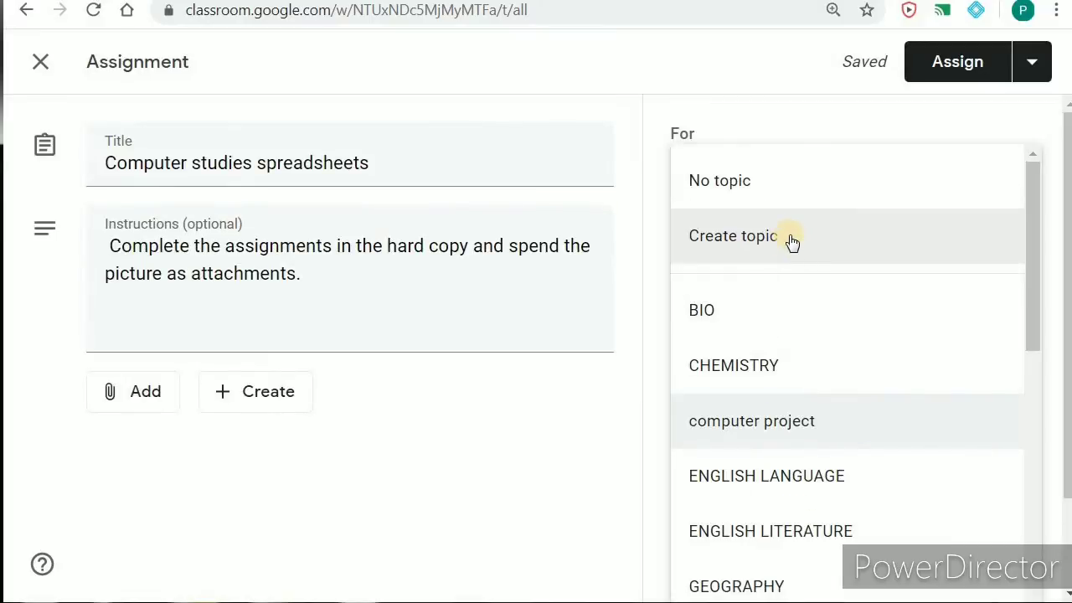
{"action": "left_click", "coordinate": [789, 237]}
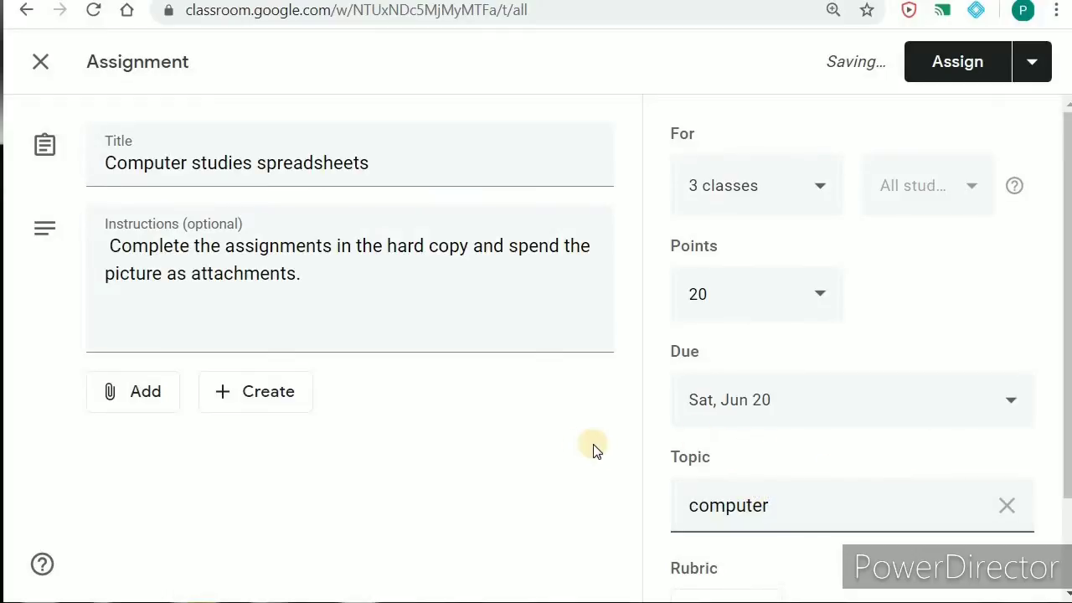
{"action": "left_click", "coordinate": [560, 442]}
{"action": "scroll", "coordinate": [559, 442], "scroll_direction": "down", "scroll_amount": 2}
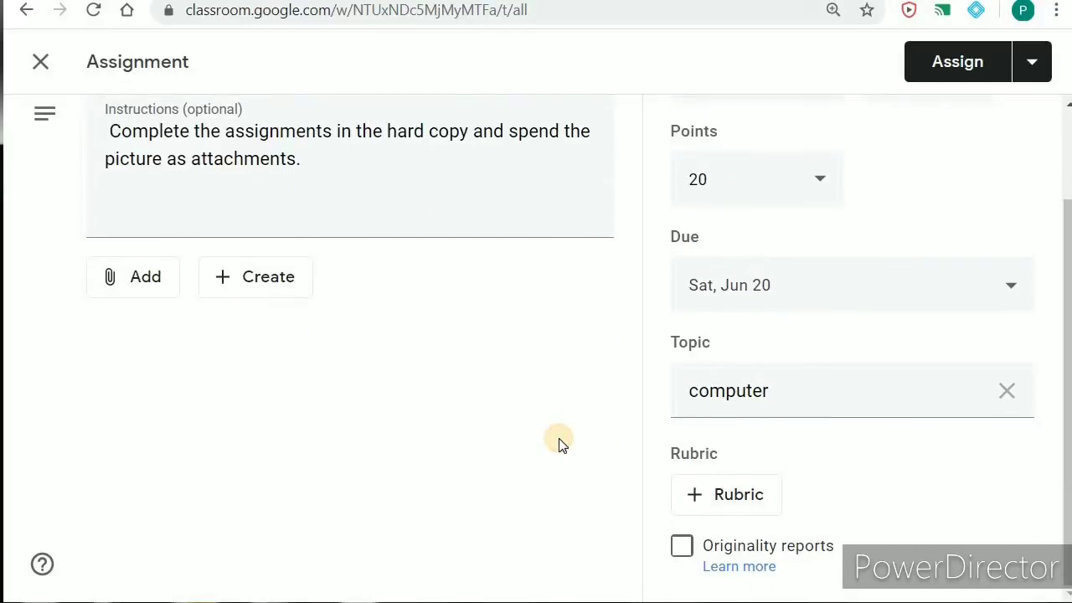
{"action": "scroll", "coordinate": [558, 438], "scroll_direction": "up", "scroll_amount": 2}
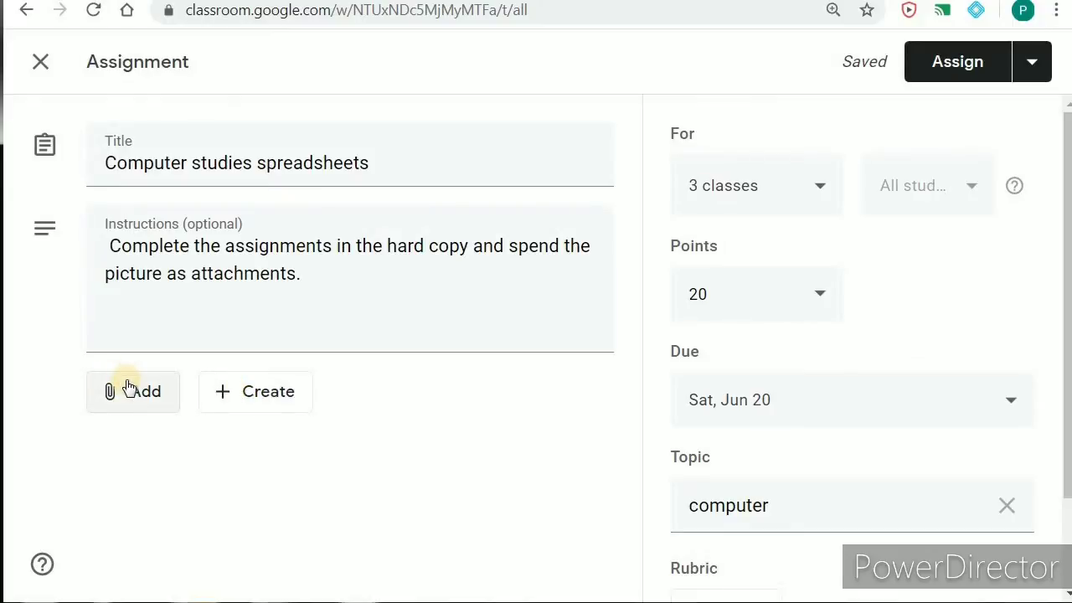
{"action": "left_click", "coordinate": [248, 394]}
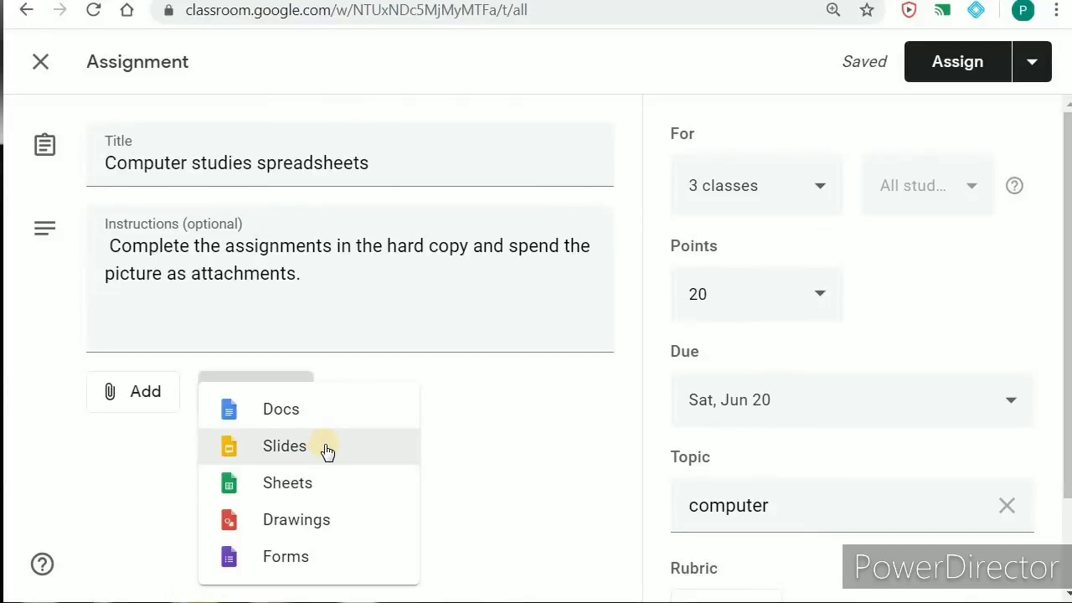
{"action": "left_click", "coordinate": [145, 411]}
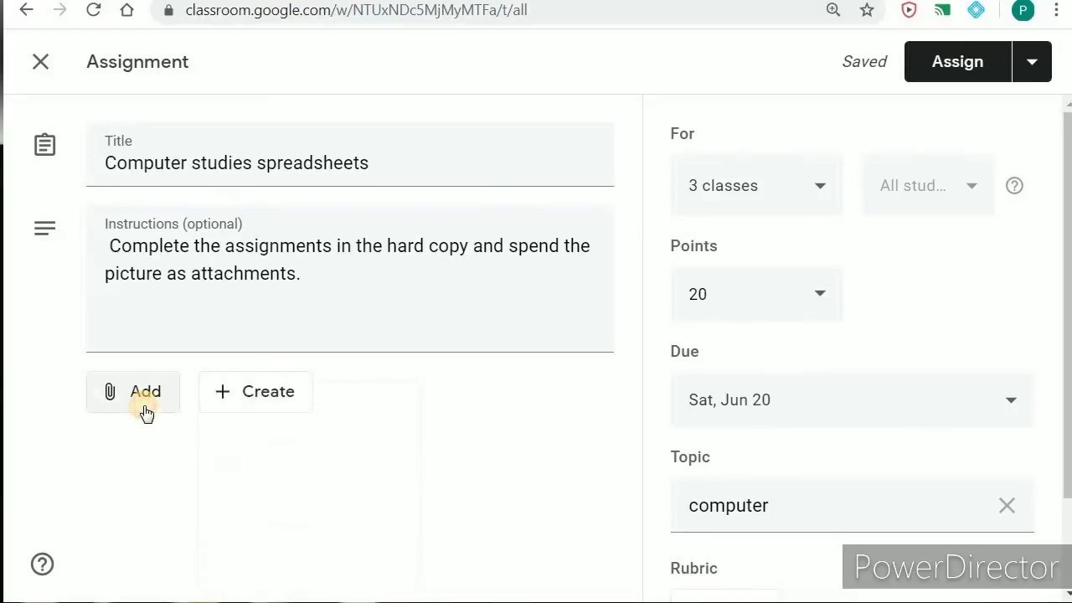
Attach the Google Form "Class 7 Maths Revision Test ( Fractions)" from My Drive to the assignment
{"action": "left_click", "coordinate": [147, 398]}
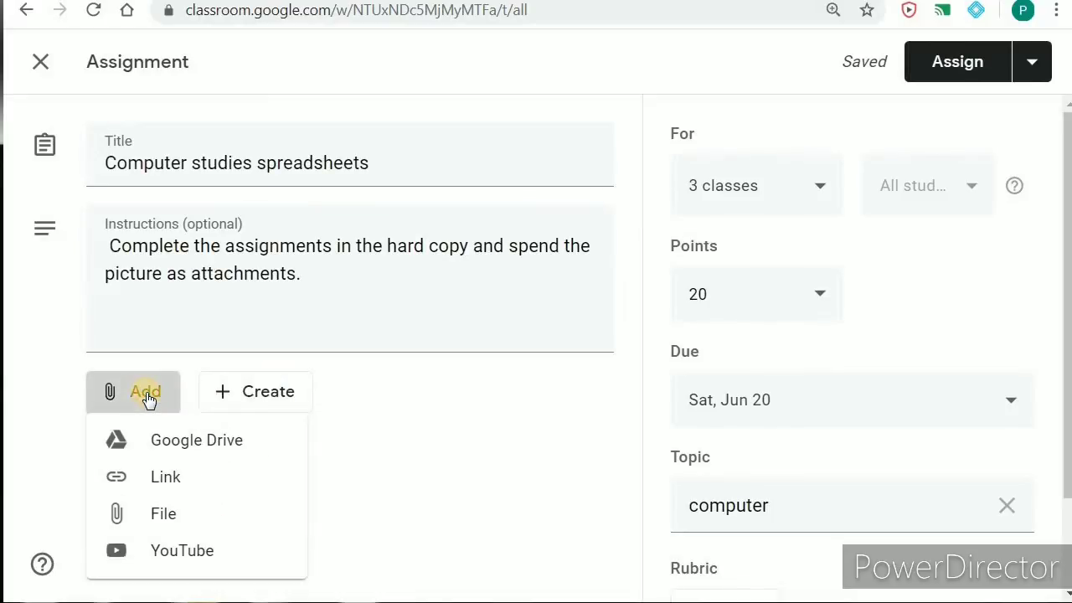
{"action": "left_click", "coordinate": [181, 442]}
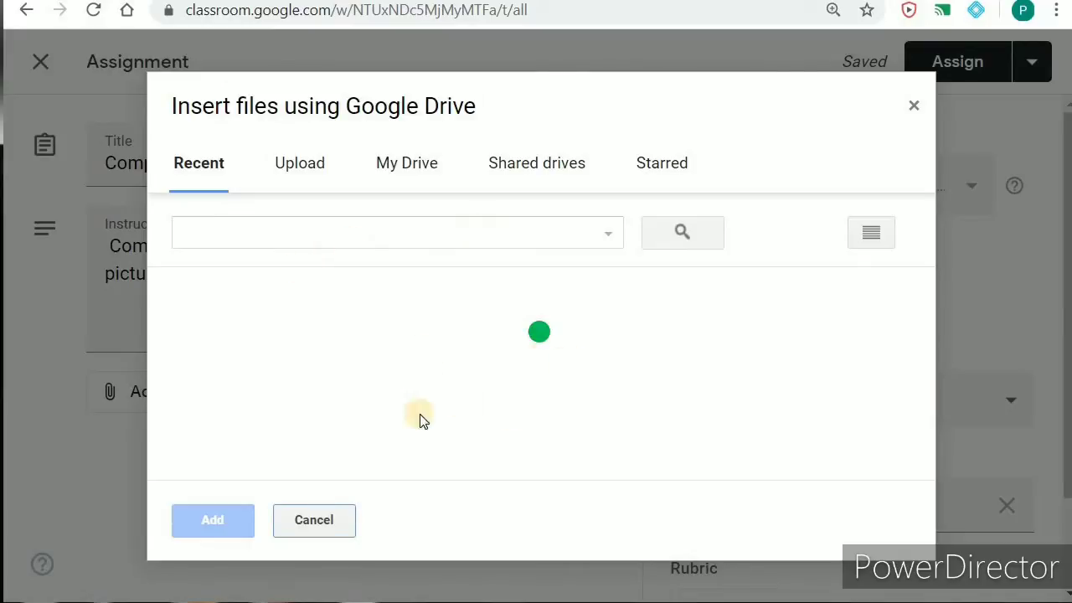
{"action": "scroll", "coordinate": [556, 355], "scroll_direction": "down", "scroll_amount": 3}
{"action": "scroll", "coordinate": [558, 356], "scroll_direction": "down", "scroll_amount": 5}
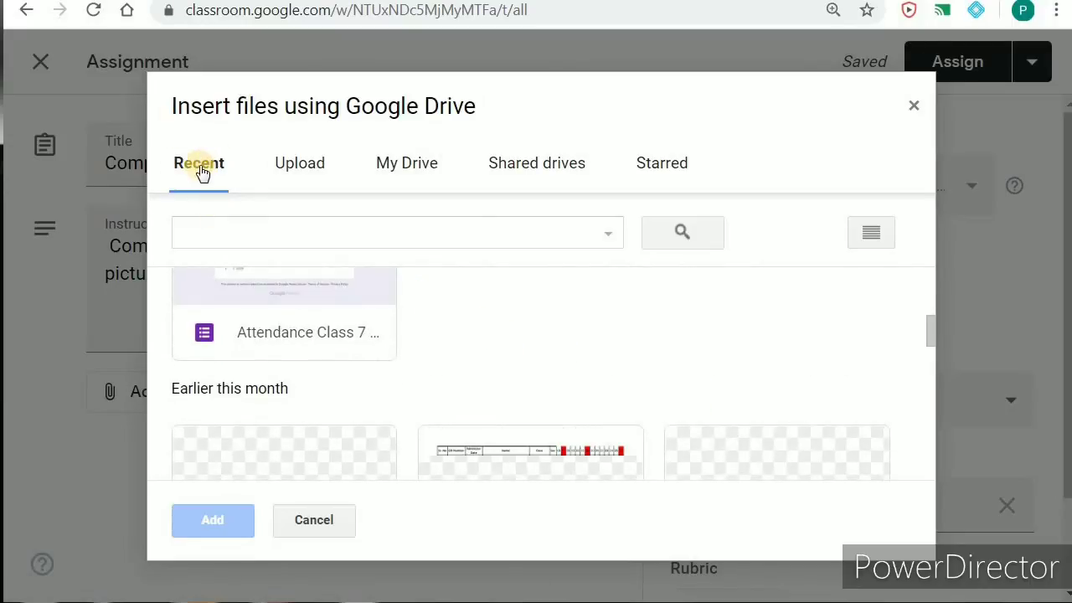
{"action": "left_click", "coordinate": [411, 164]}
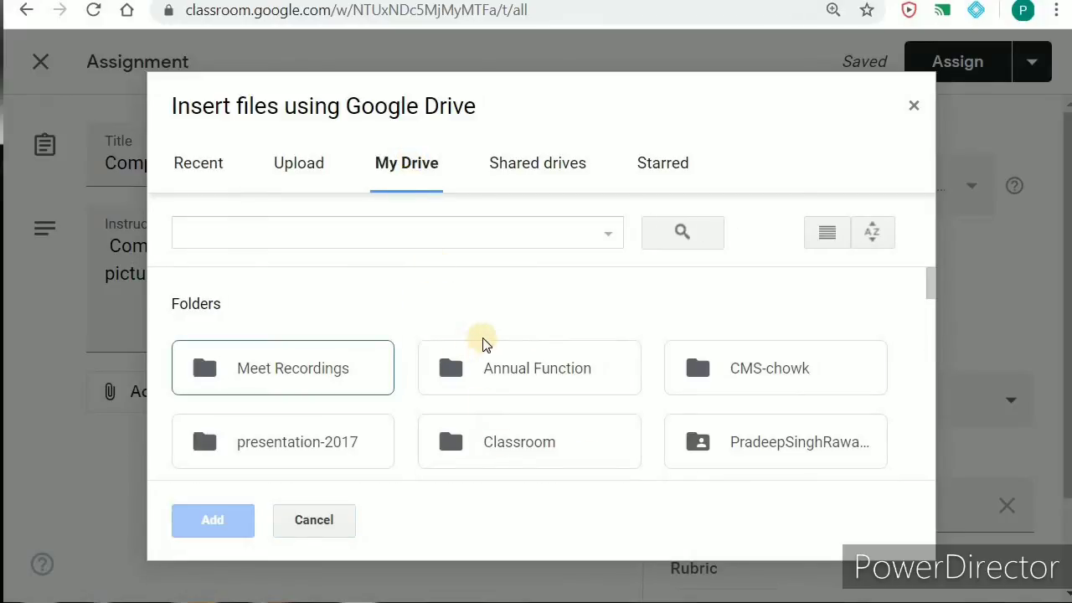
{"action": "scroll", "coordinate": [484, 345], "scroll_direction": "down", "scroll_amount": 5}
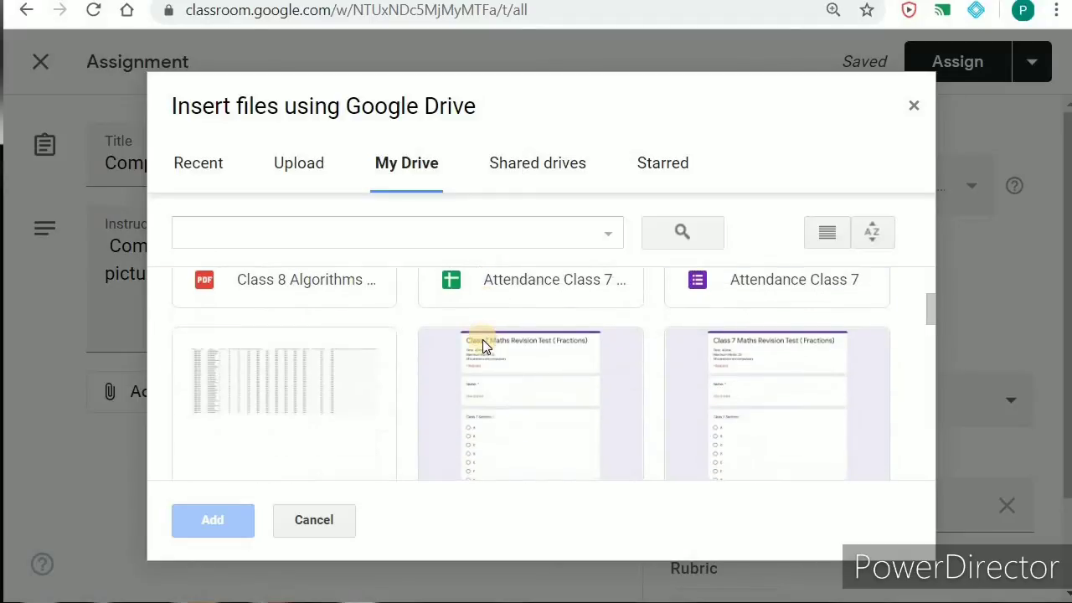
{"action": "scroll", "coordinate": [484, 344], "scroll_direction": "down", "scroll_amount": 2}
{"action": "scroll", "coordinate": [498, 381], "scroll_direction": "up", "scroll_amount": 2}
{"action": "scroll", "coordinate": [526, 387], "scroll_direction": "down", "scroll_amount": 1}
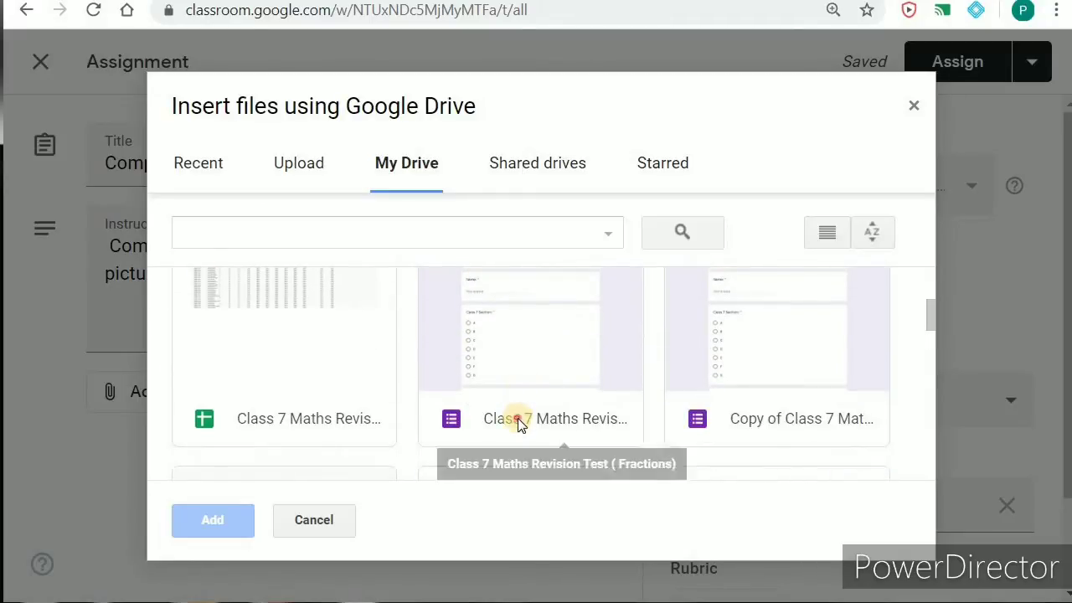
{"action": "left_click", "coordinate": [517, 419]}
{"action": "left_click", "coordinate": [241, 535]}
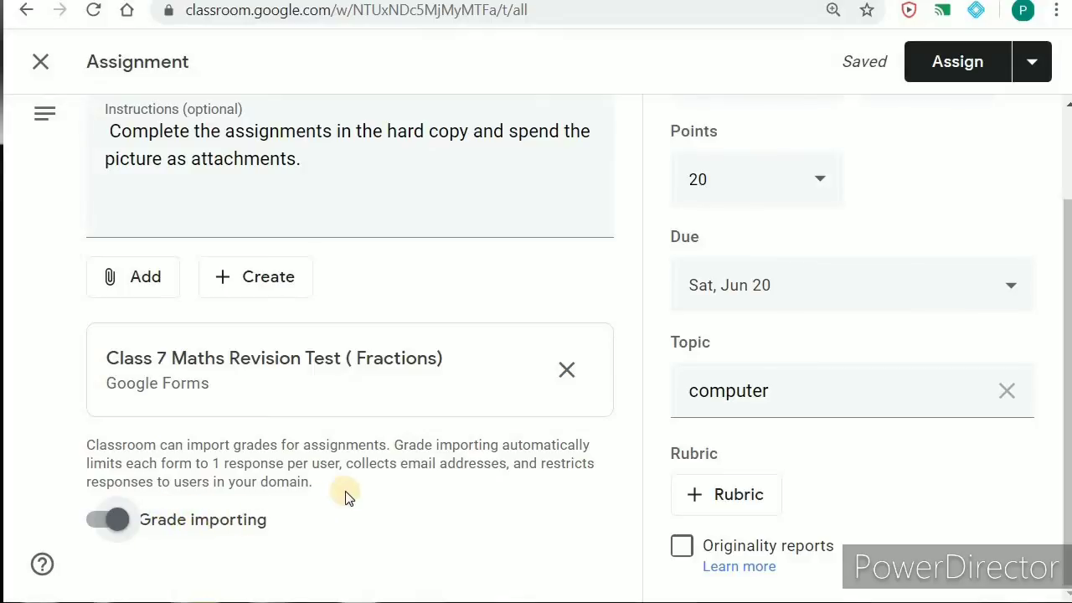
Upload "Class 8 Algorithms and Flowcharts question bank.pdf" from the device and attach it to the assignment
{"action": "scroll", "coordinate": [348, 496], "scroll_direction": "up", "scroll_amount": 1}
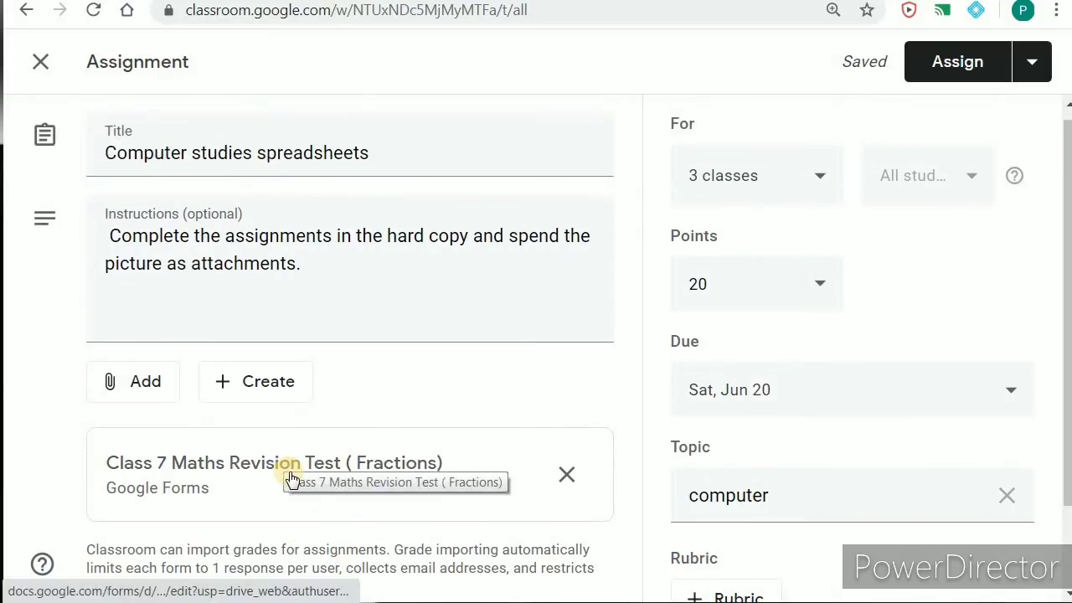
{"action": "scroll", "coordinate": [51, 324], "scroll_direction": "down", "scroll_amount": 1}
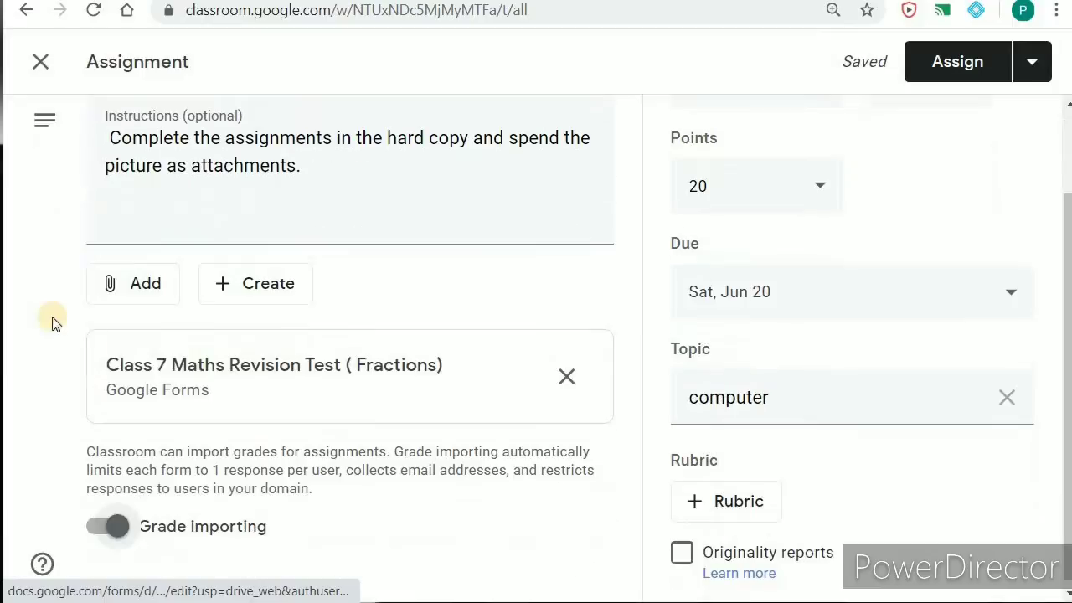
{"action": "left_click", "coordinate": [159, 283]}
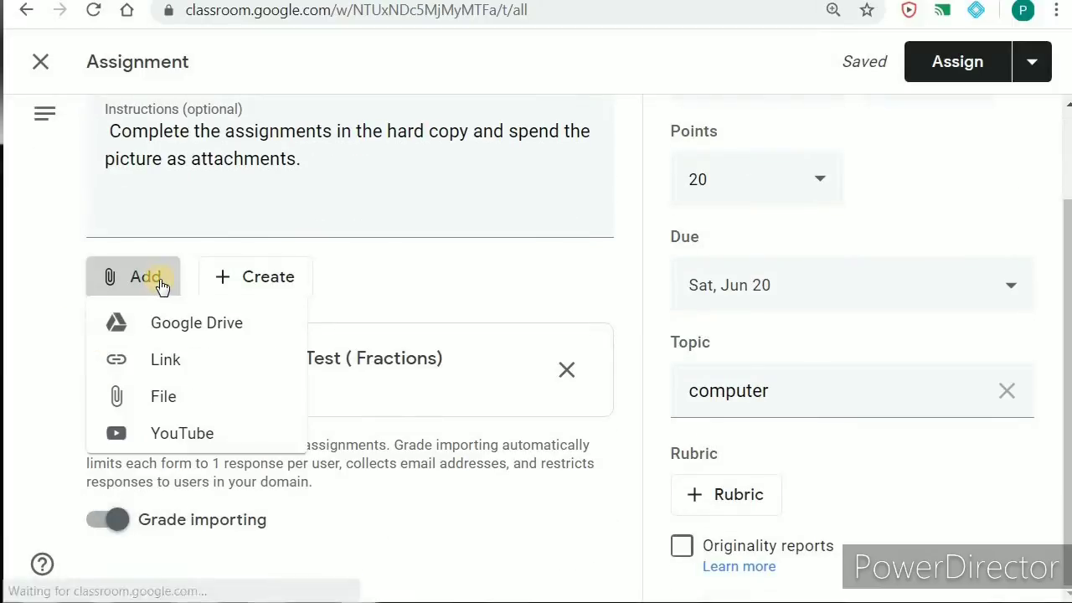
{"action": "left_click", "coordinate": [192, 405]}
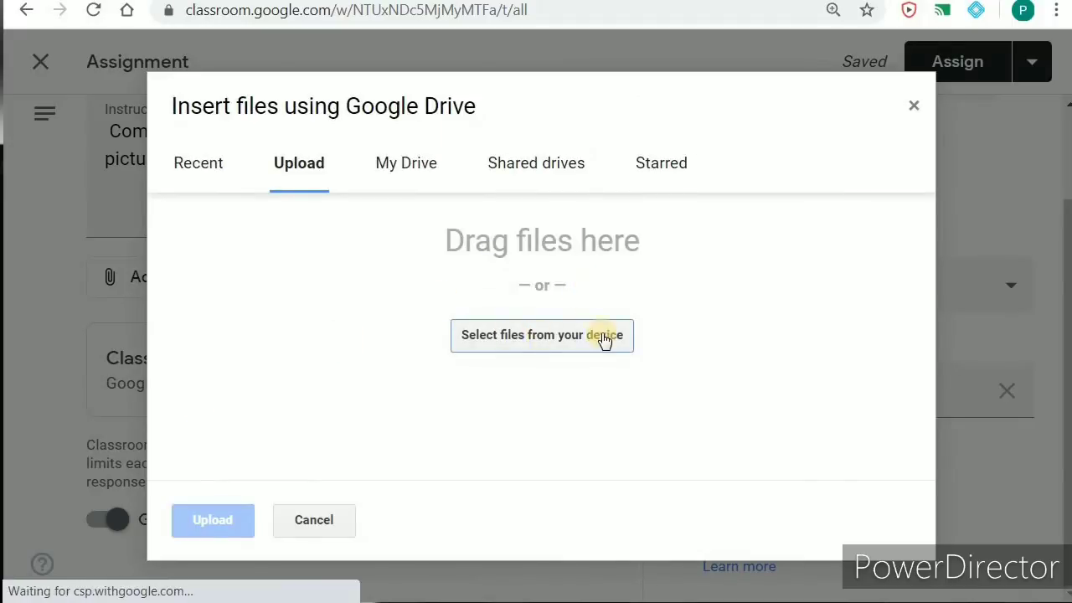
{"action": "left_click", "coordinate": [548, 336]}
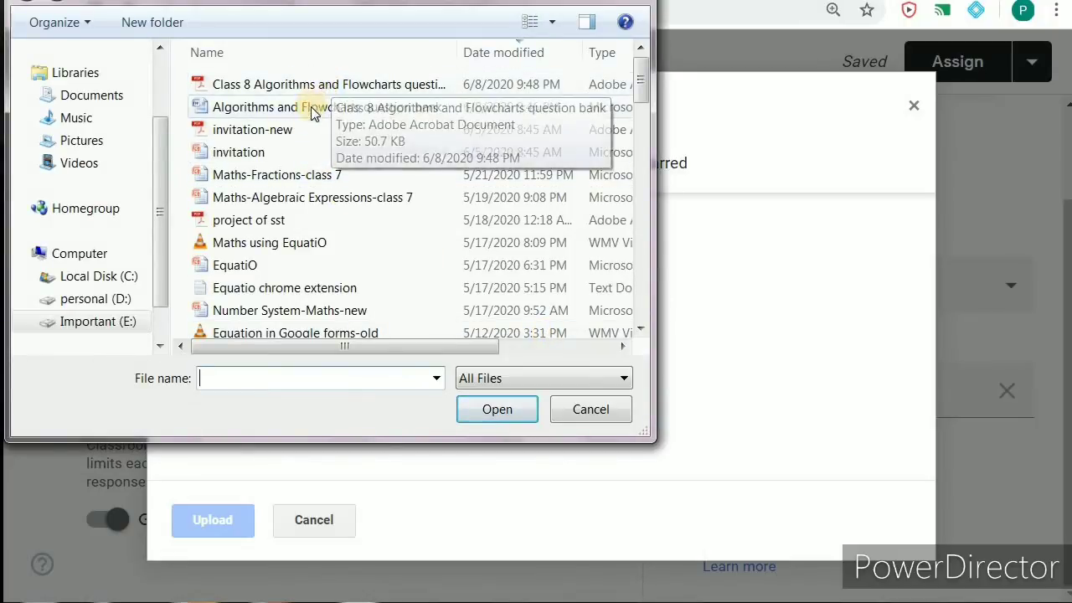
{"action": "left_click", "coordinate": [312, 84]}
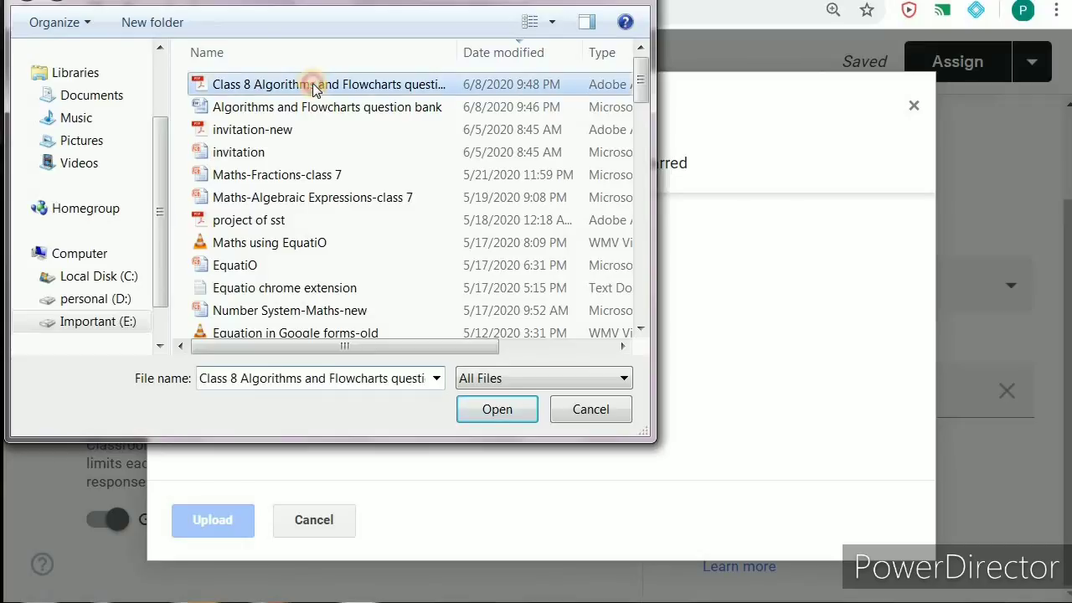
{"action": "left_click", "coordinate": [494, 408]}
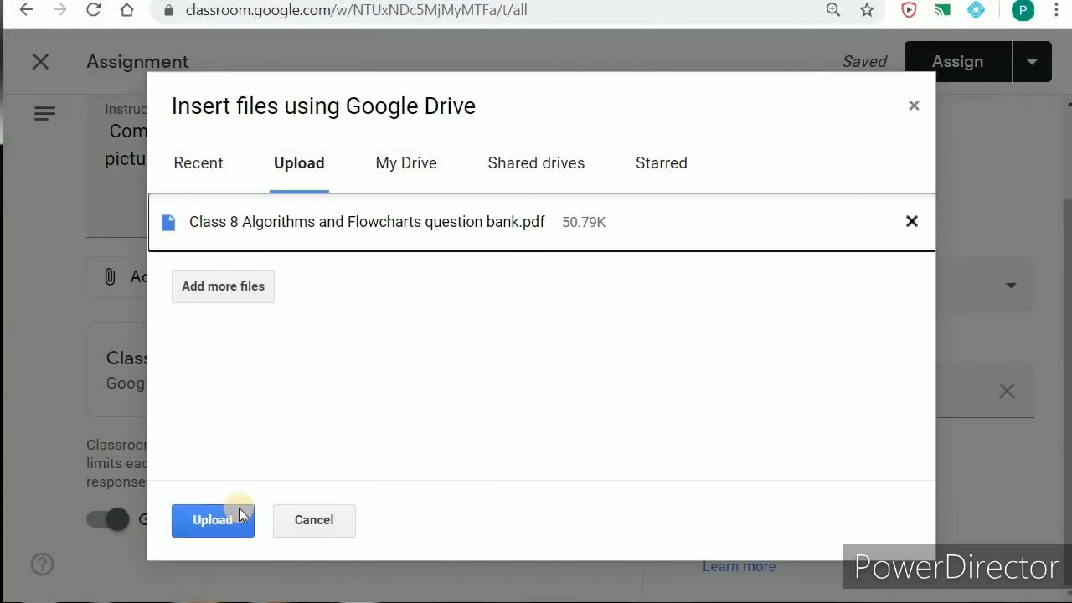
{"action": "left_click", "coordinate": [244, 514]}
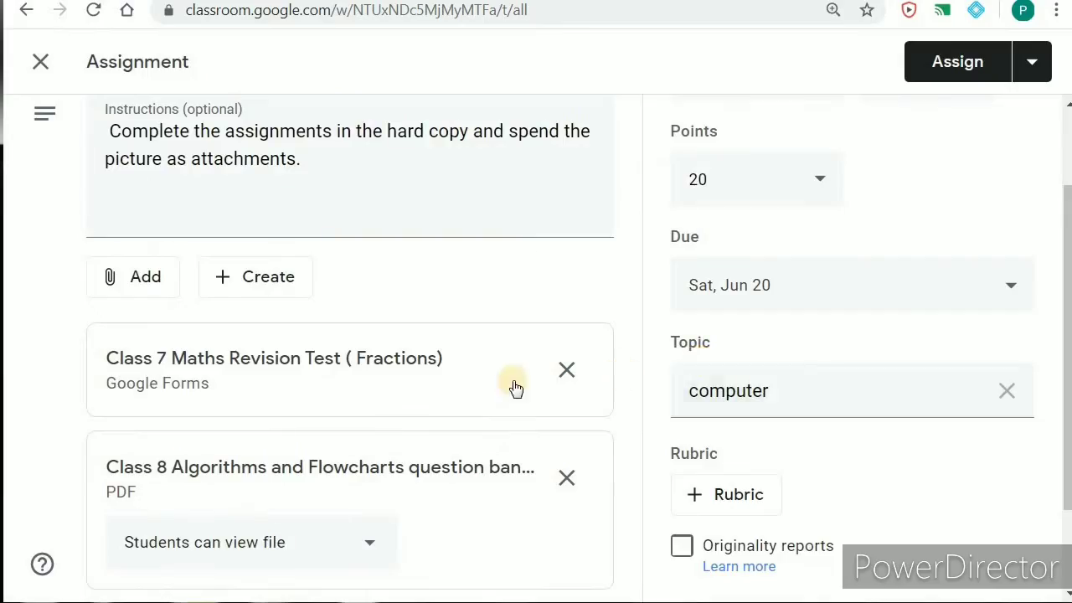
Set the student access of the attached Algorithms and Flowcharts PDF to "Make a copy for each student"
{"action": "scroll", "coordinate": [376, 467], "scroll_direction": "down", "scroll_amount": 1}
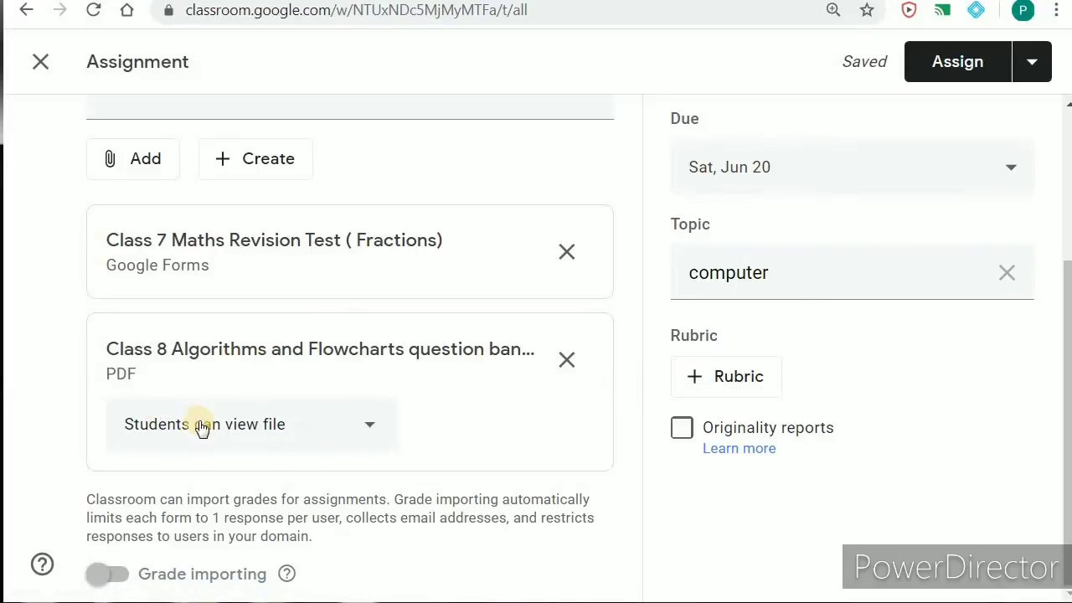
{"action": "left_click", "coordinate": [365, 431]}
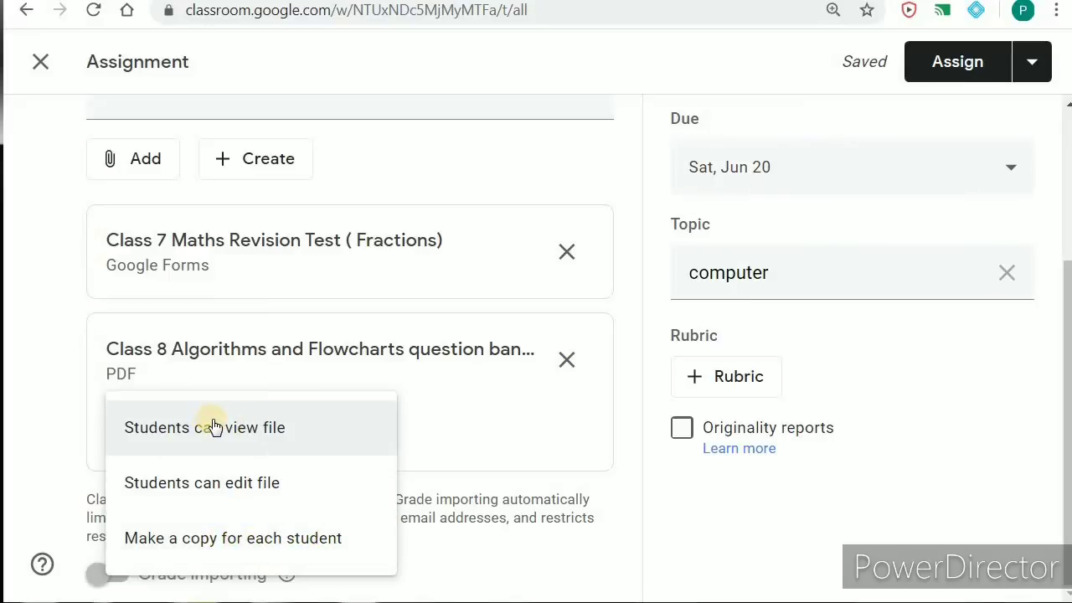
{"action": "left_click", "coordinate": [300, 434]}
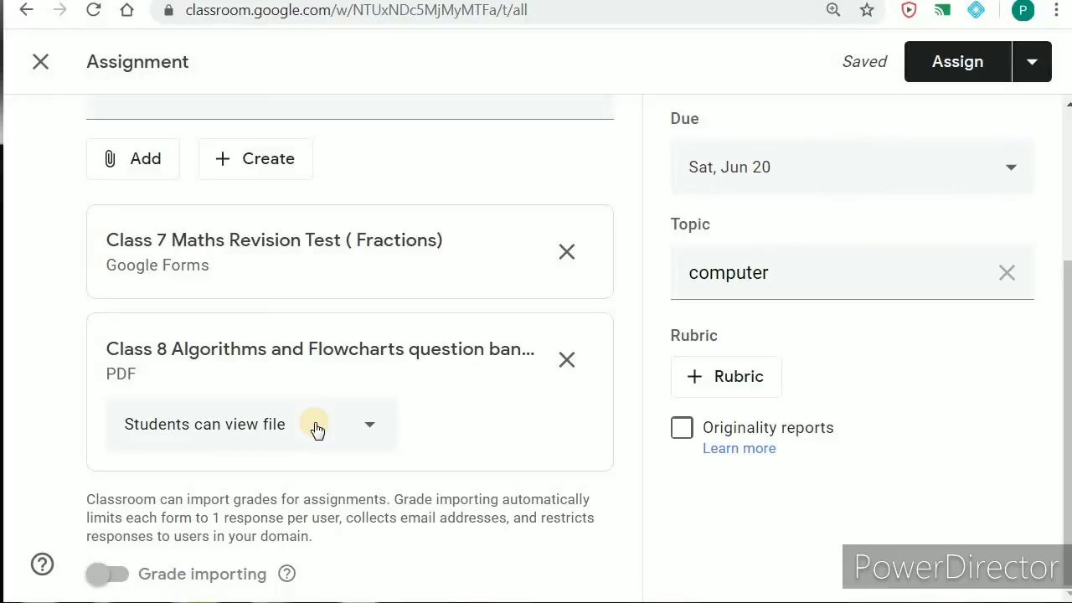
{"action": "left_click", "coordinate": [360, 429]}
{"action": "left_click", "coordinate": [304, 492]}
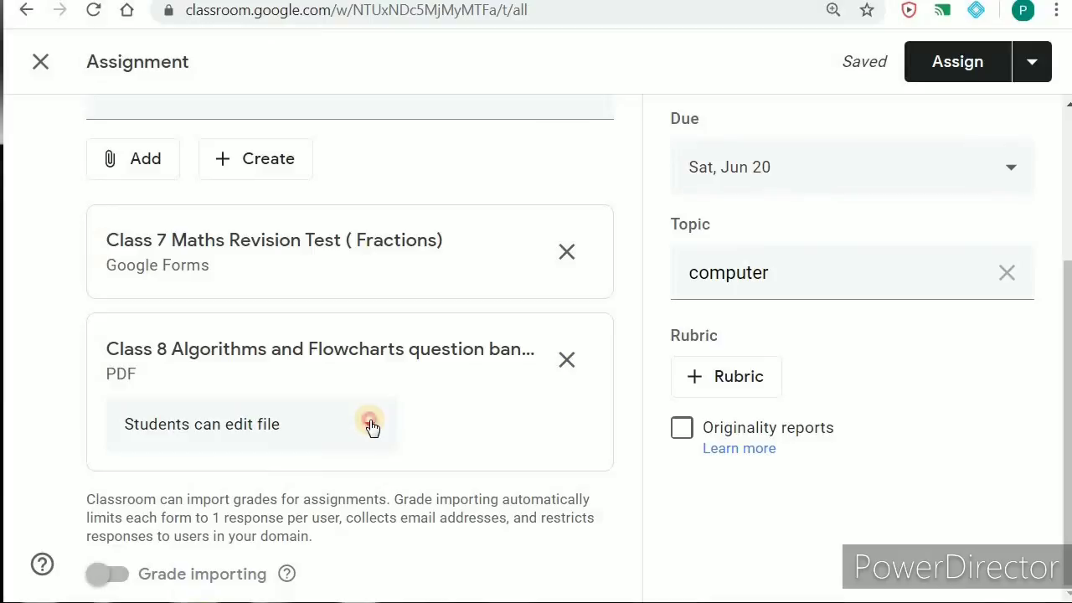
{"action": "left_click", "coordinate": [370, 423]}
{"action": "left_click", "coordinate": [343, 488]}
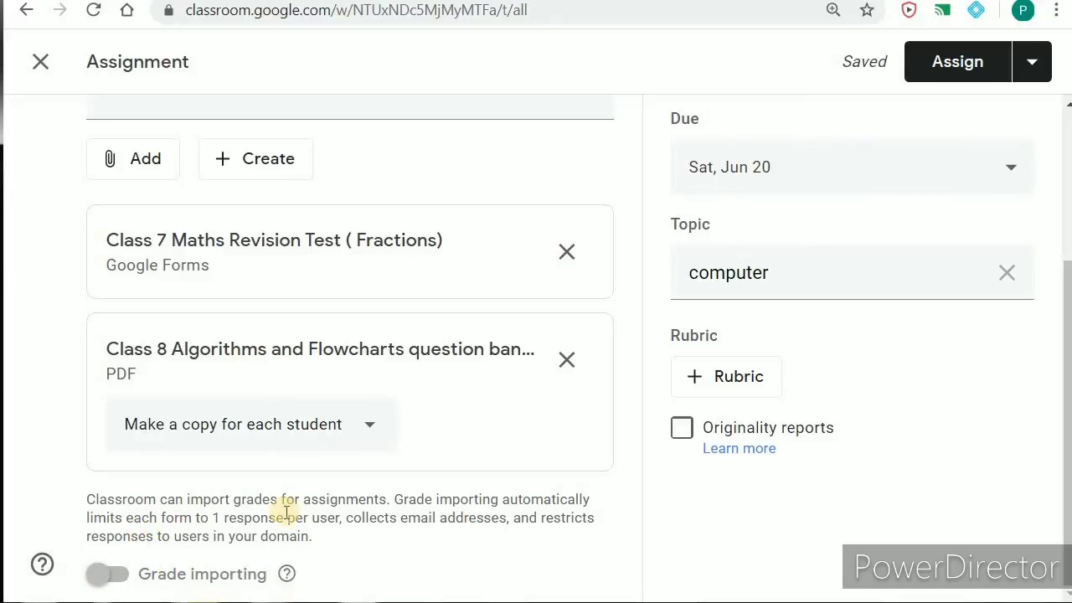
Review the assignment's details and attachments and the available options for assigning, scheduling or saving it as a draft
{"action": "scroll", "coordinate": [681, 396], "scroll_direction": "up", "scroll_amount": 1}
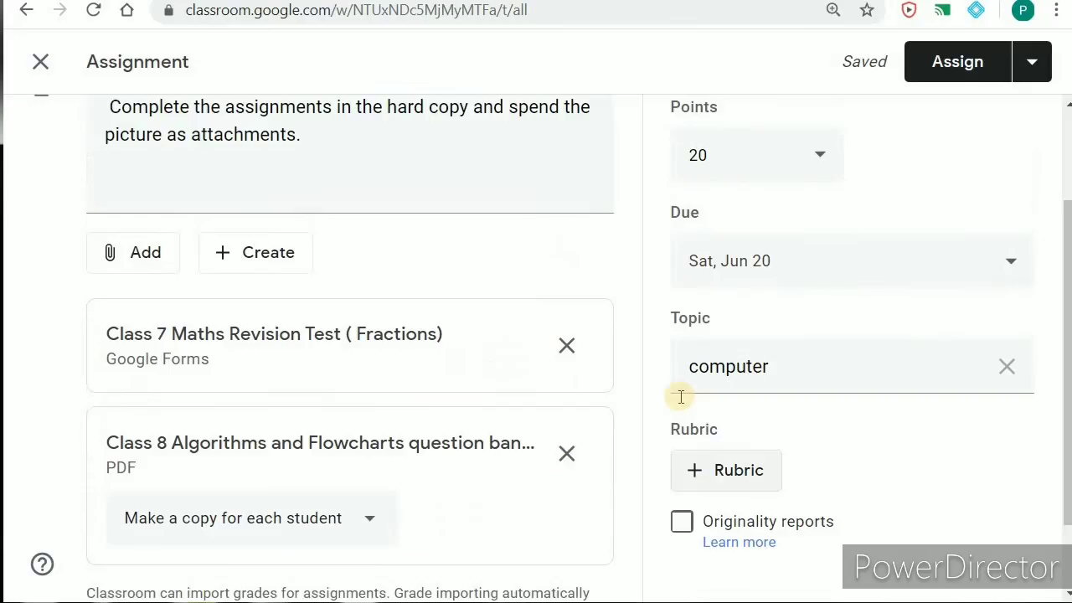
{"action": "scroll", "coordinate": [661, 402], "scroll_direction": "up", "scroll_amount": 1}
{"action": "scroll", "coordinate": [641, 407], "scroll_direction": "up", "scroll_amount": 1}
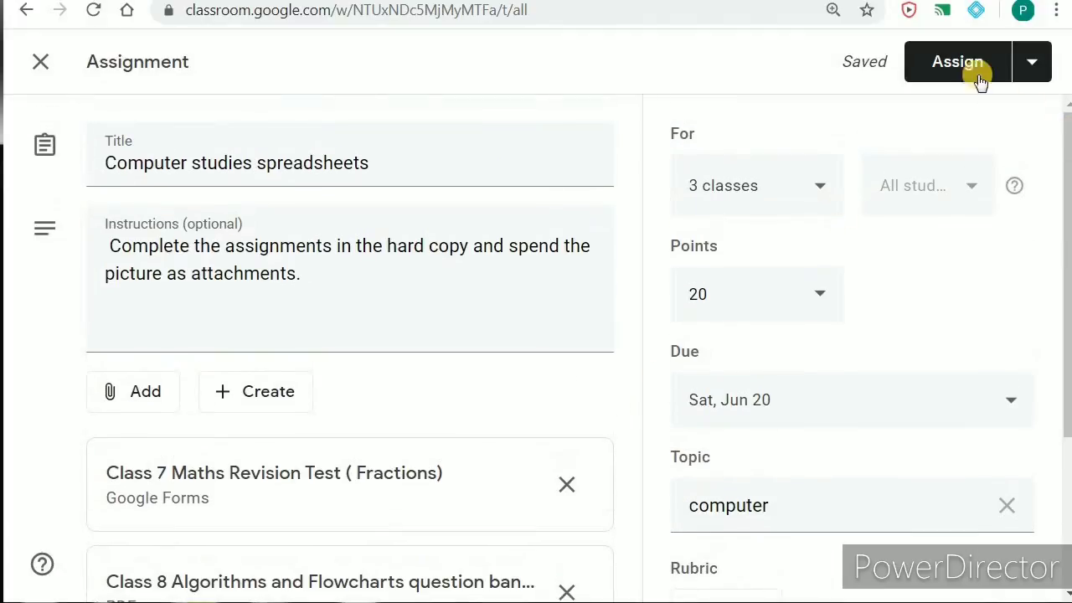
{"action": "scroll", "coordinate": [502, 289], "scroll_direction": "down", "scroll_amount": 1}
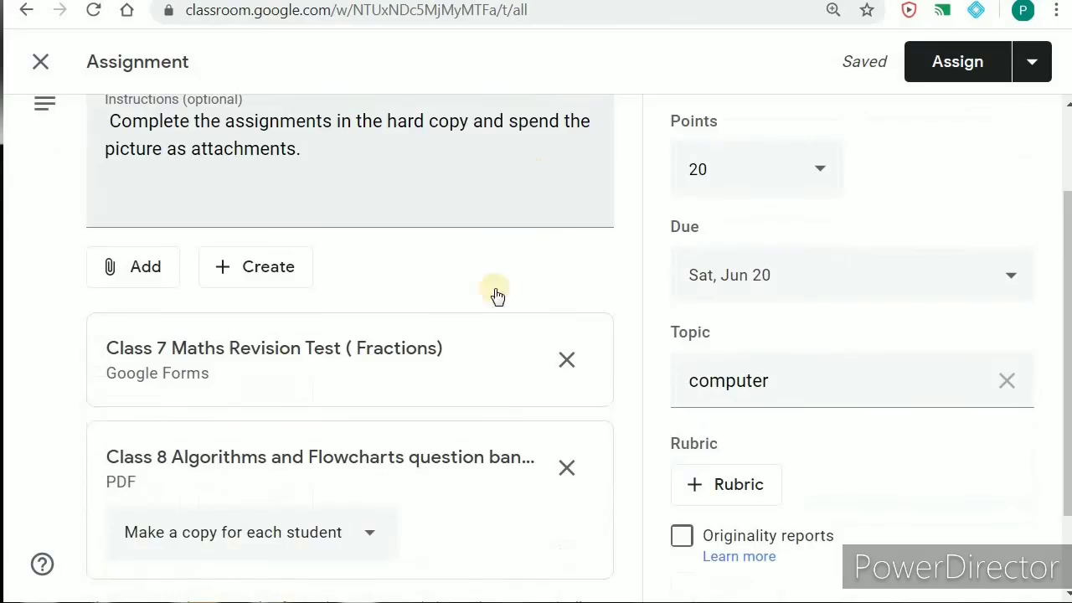
{"action": "scroll", "coordinate": [497, 294], "scroll_direction": "down", "scroll_amount": 1}
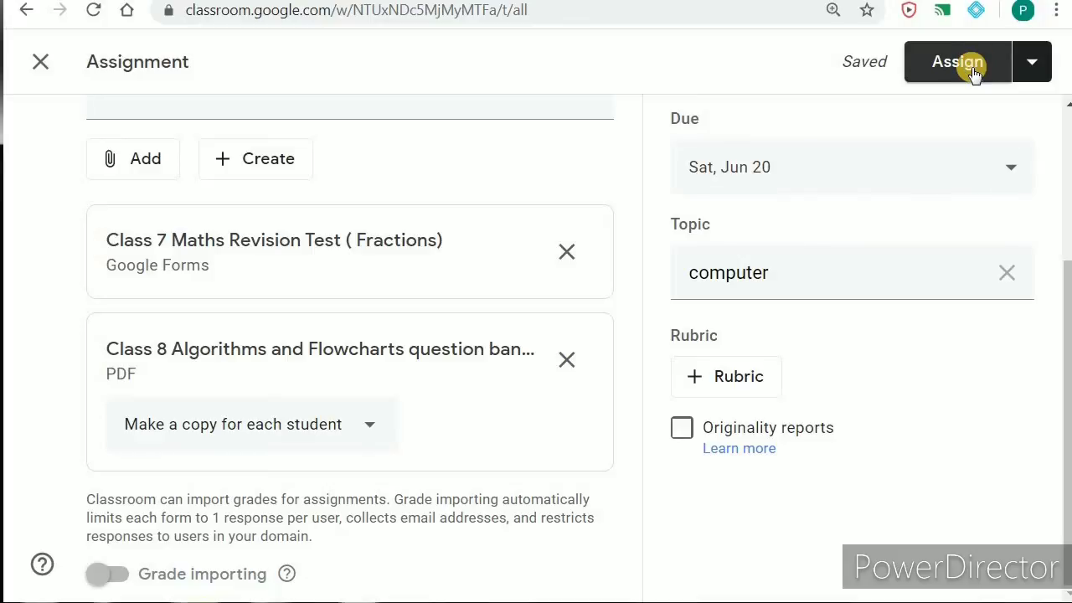
{"action": "left_click", "coordinate": [1033, 66]}
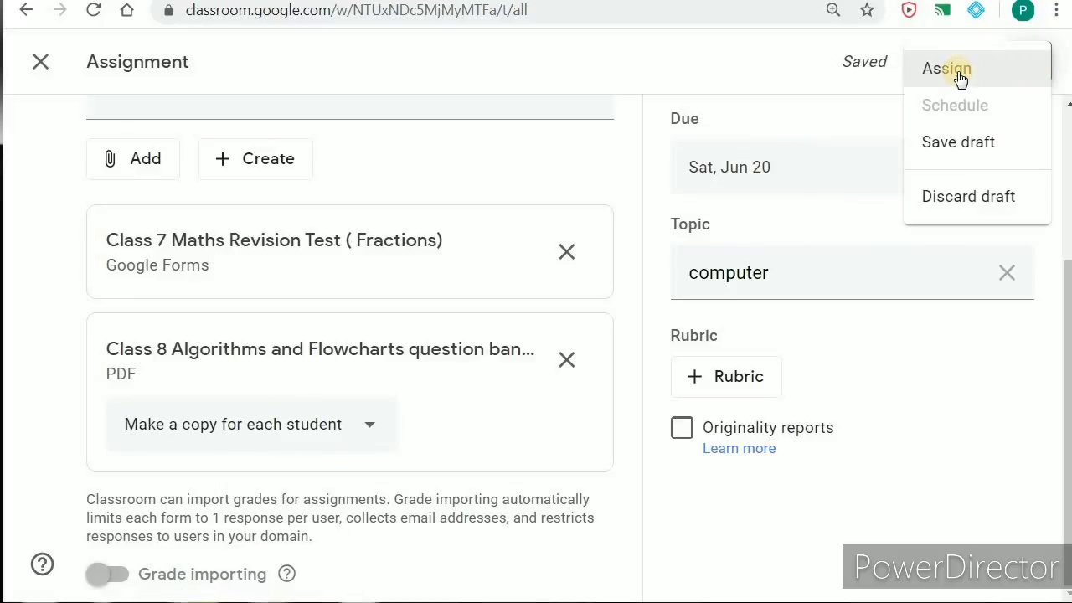
{"action": "left_click", "coordinate": [817, 66]}
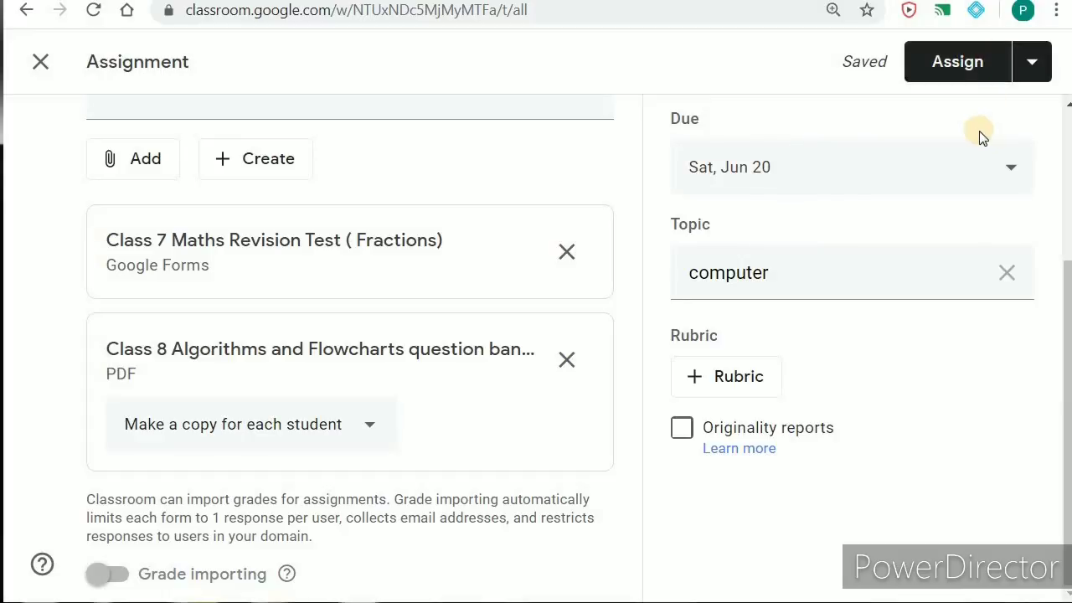
Remove classes VII F and VII D from the assignment's recipients so that only VII C is selected
{"action": "left_click", "coordinate": [1038, 69]}
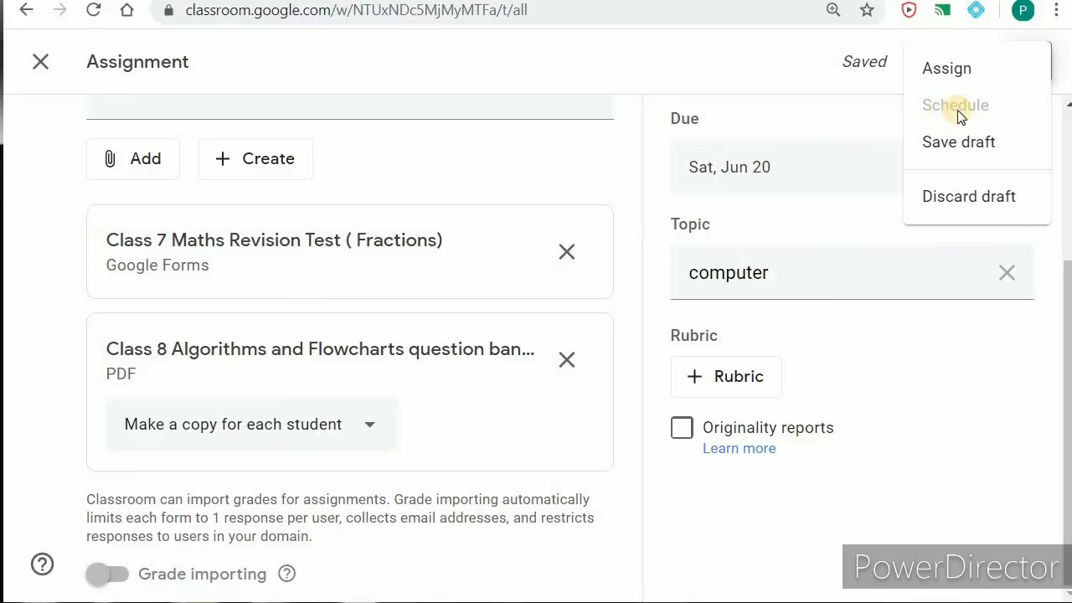
{"action": "left_click", "coordinate": [754, 65]}
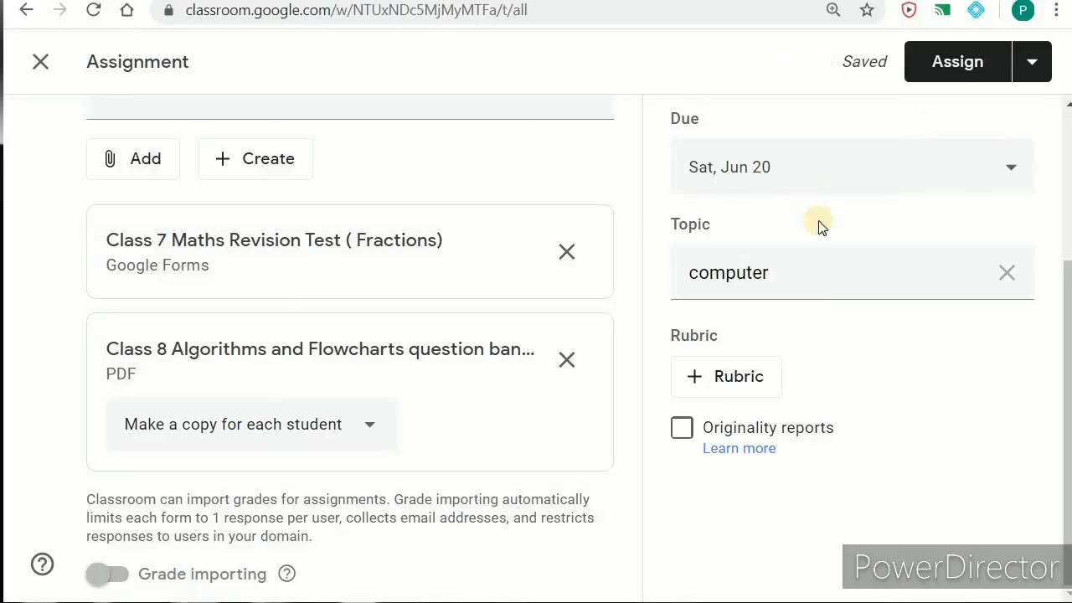
{"action": "scroll", "coordinate": [896, 255], "scroll_direction": "up", "scroll_amount": 3}
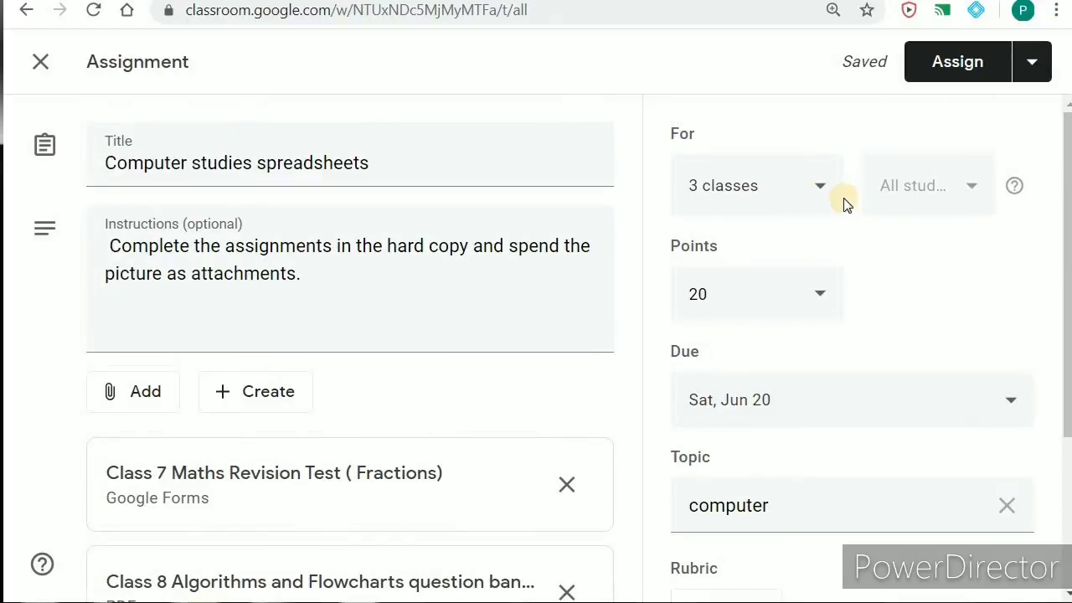
{"action": "left_click", "coordinate": [816, 189]}
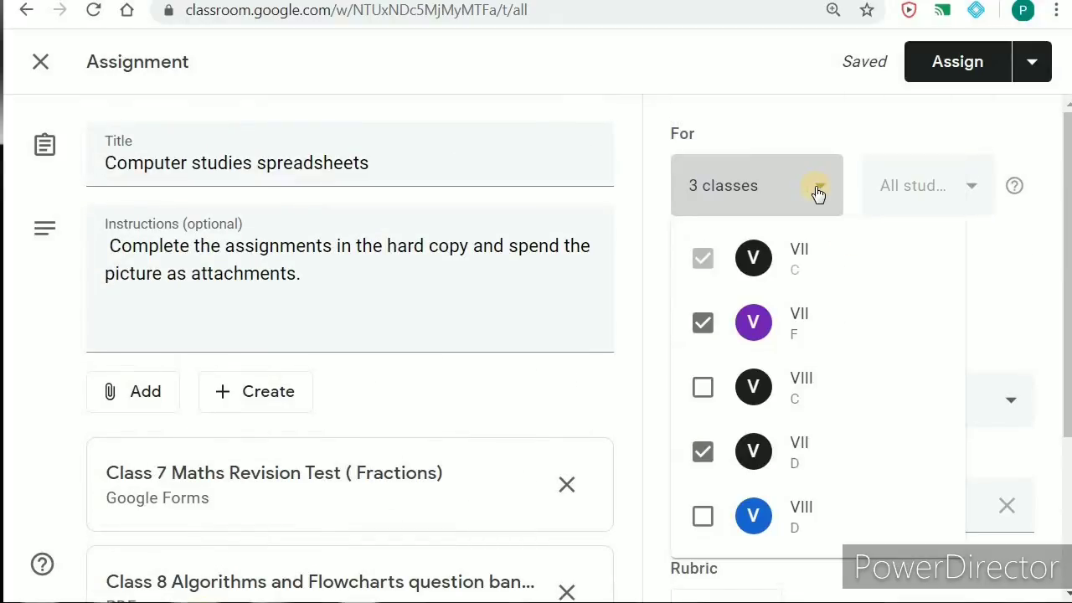
{"action": "left_click", "coordinate": [702, 323]}
{"action": "left_click", "coordinate": [714, 453]}
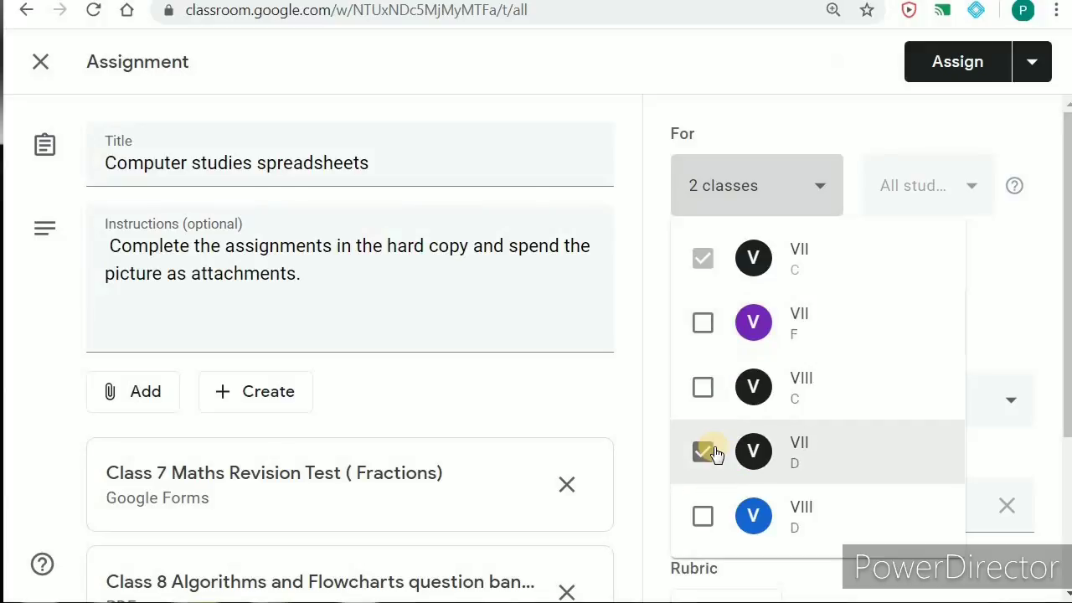
{"action": "left_click", "coordinate": [747, 80]}
Schedule the assignment to be posted on Jun 17, 2020 at 8:55 AM
{"action": "left_click", "coordinate": [1030, 64]}
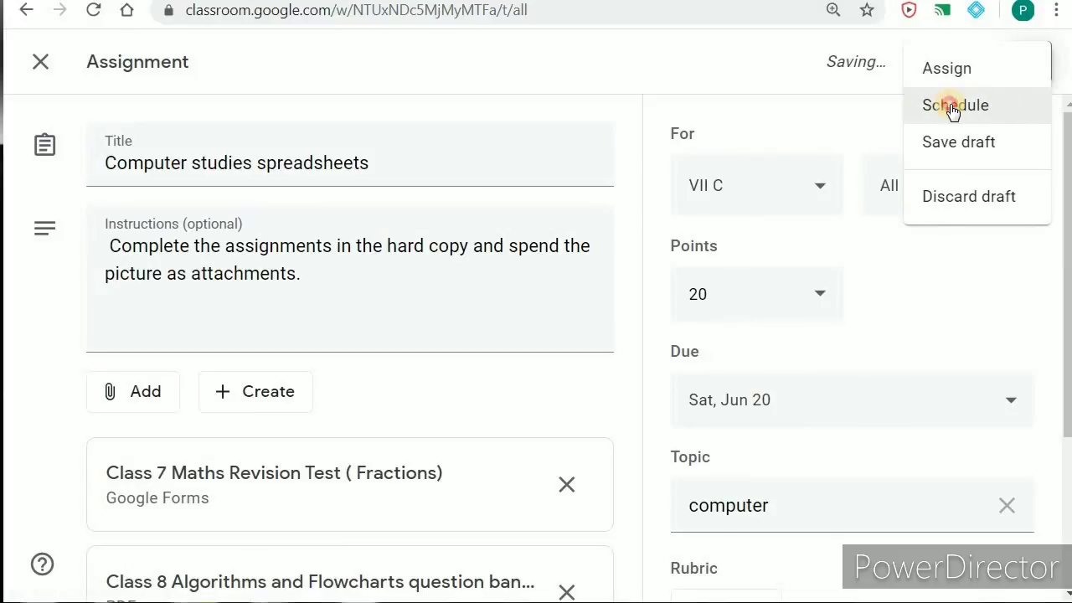
{"action": "left_click", "coordinate": [952, 107]}
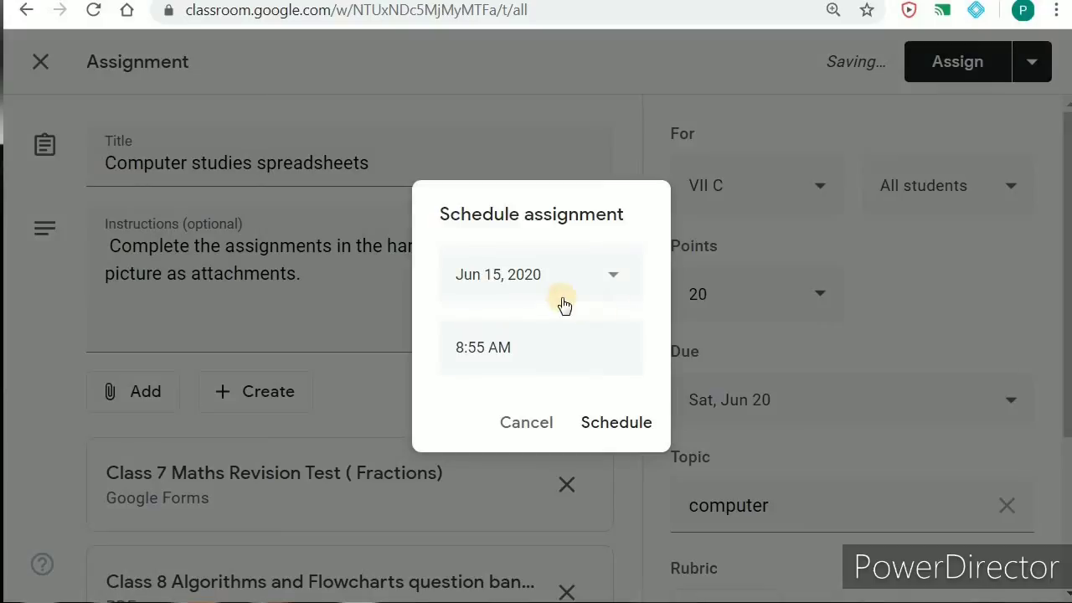
{"action": "left_click", "coordinate": [614, 282]}
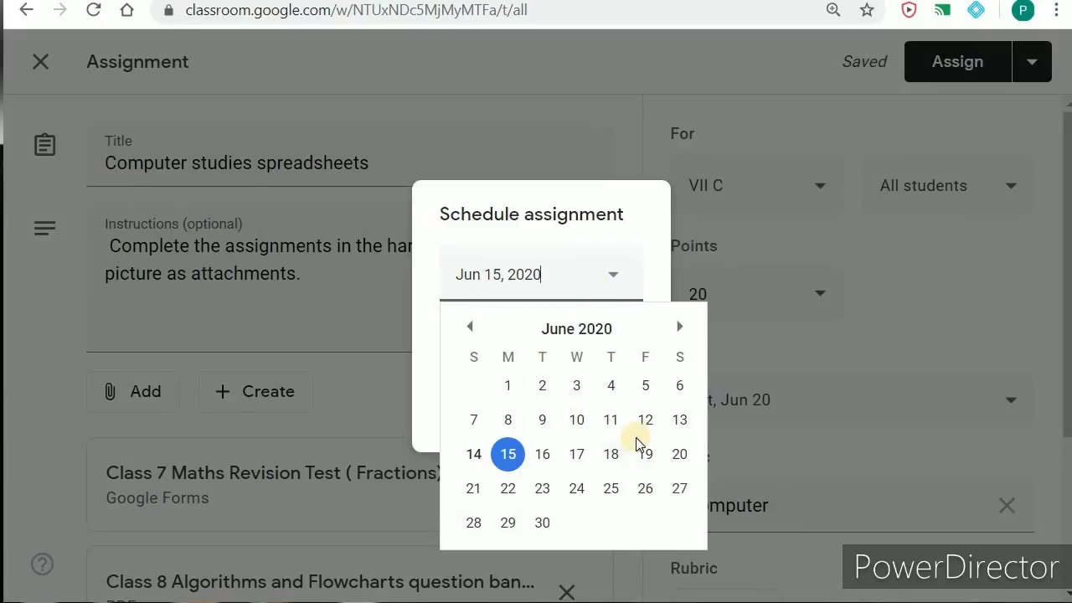
{"action": "left_click", "coordinate": [576, 455]}
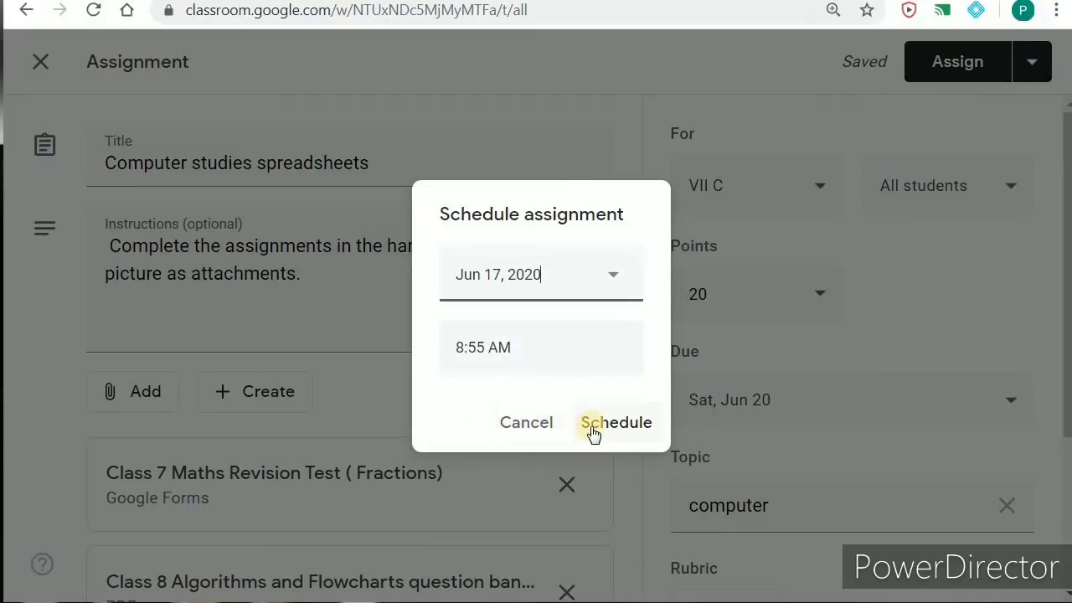
{"action": "left_click", "coordinate": [607, 431]}
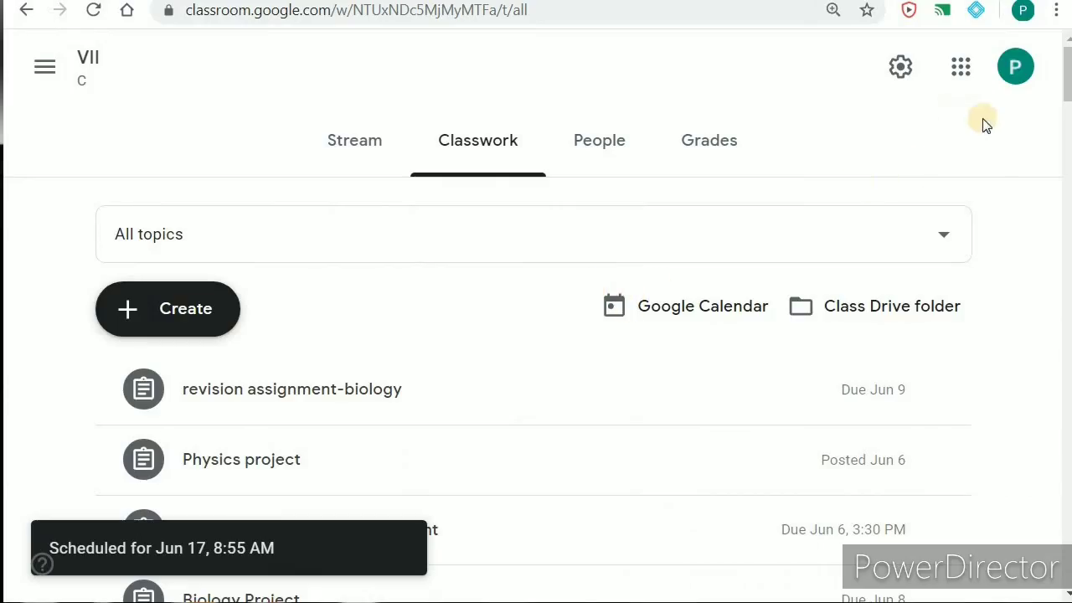
{"action": "scroll", "coordinate": [364, 390], "scroll_direction": "down", "scroll_amount": 3}
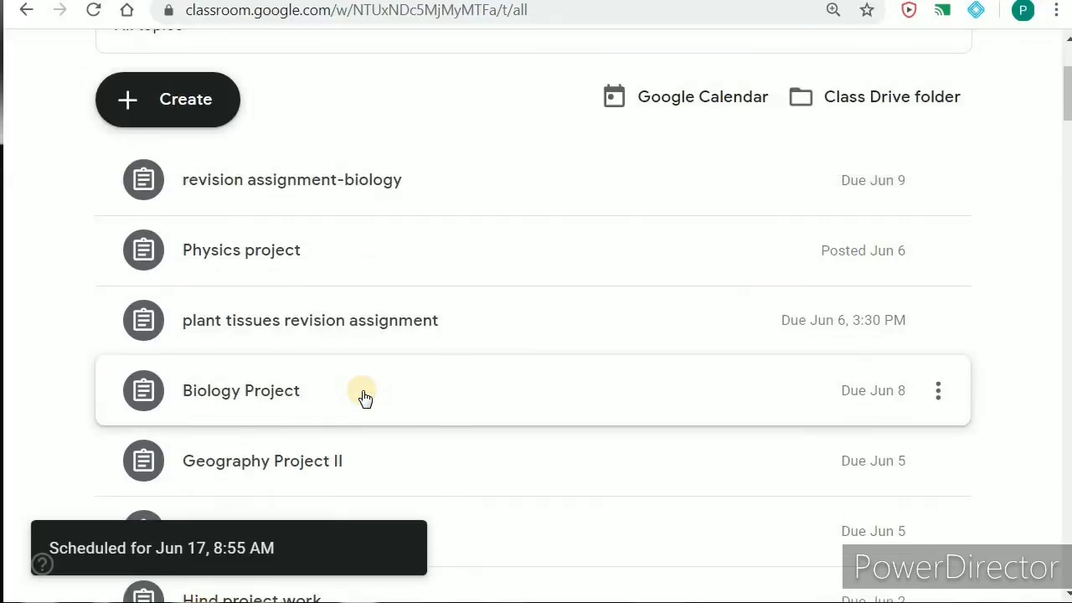
{"action": "scroll", "coordinate": [365, 394], "scroll_direction": "up", "scroll_amount": 3}
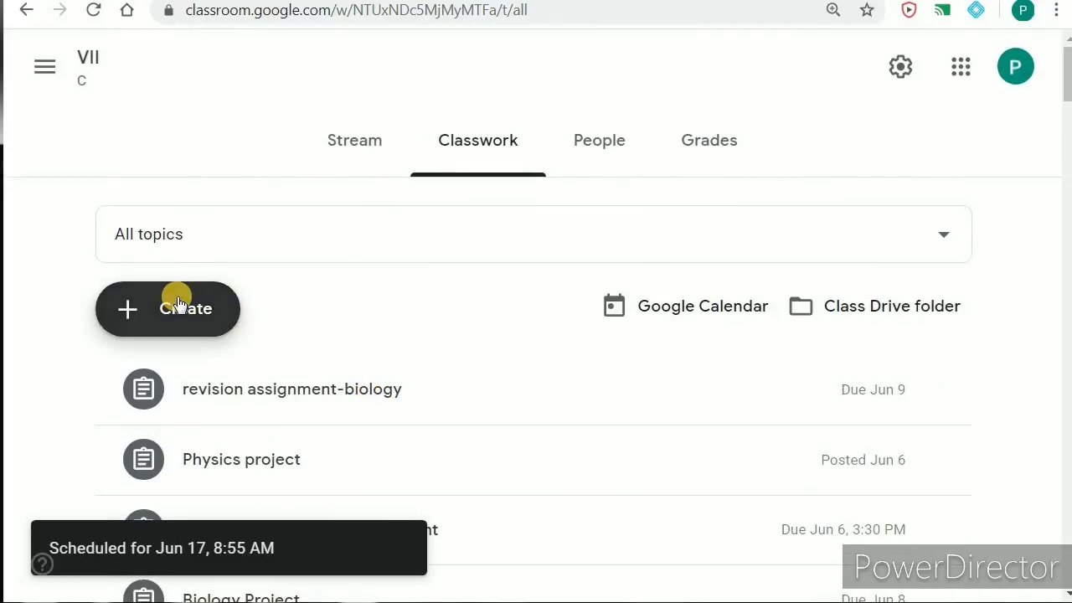